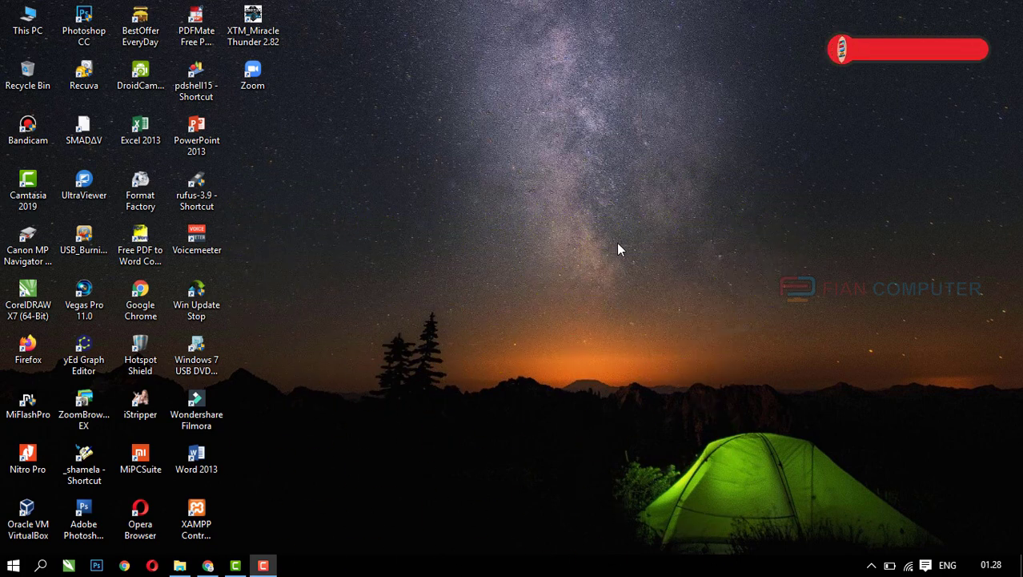
Step: Launch Excel 2013 from its desktop shortcut
double_click(150, 137)
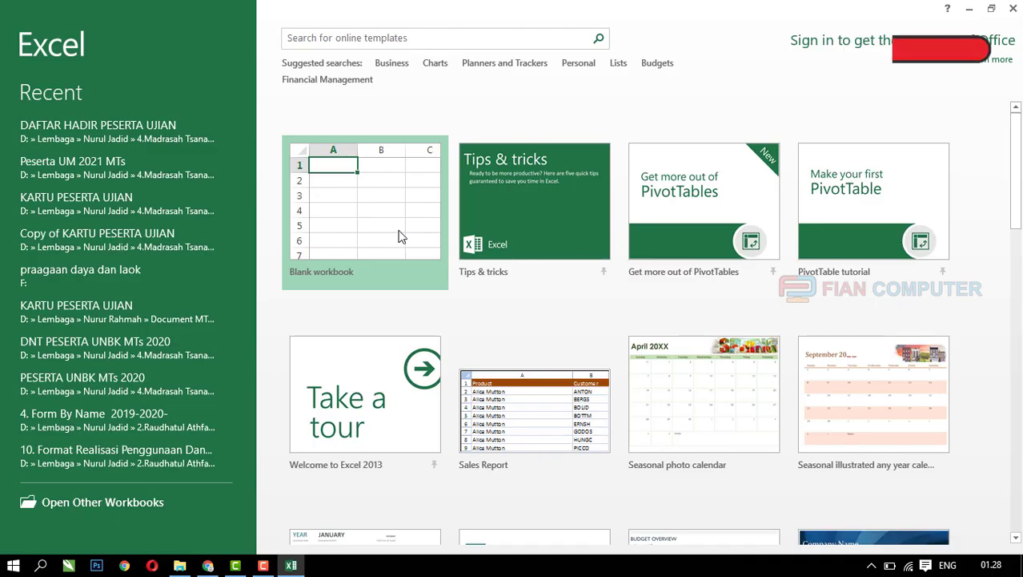
Step: Create a new blank workbook, Book1, from the Excel start screen
left_click(400, 236)
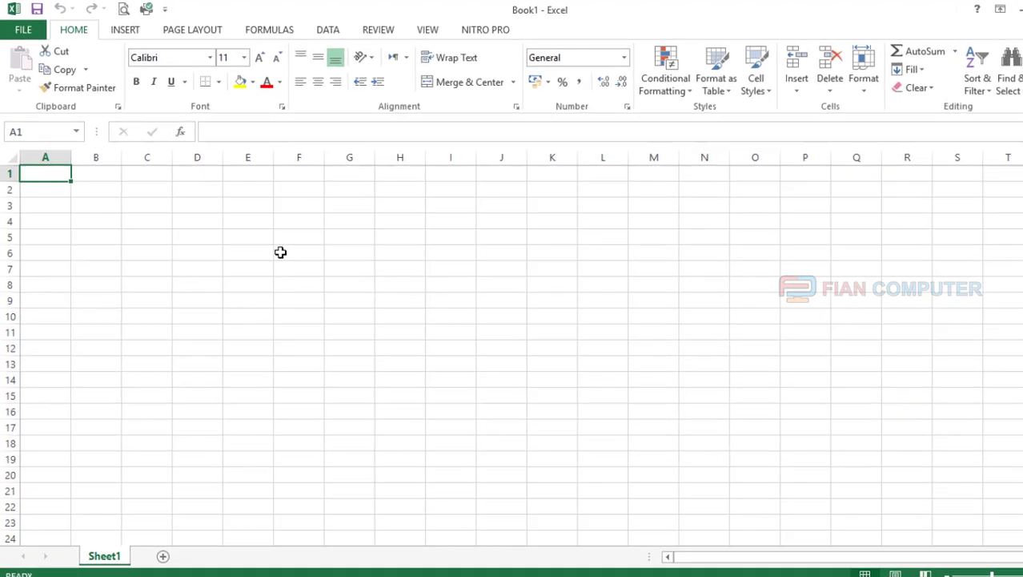
Step: Enter the headers No, Nama and Tanggal in cells A1 to C1
type("n")
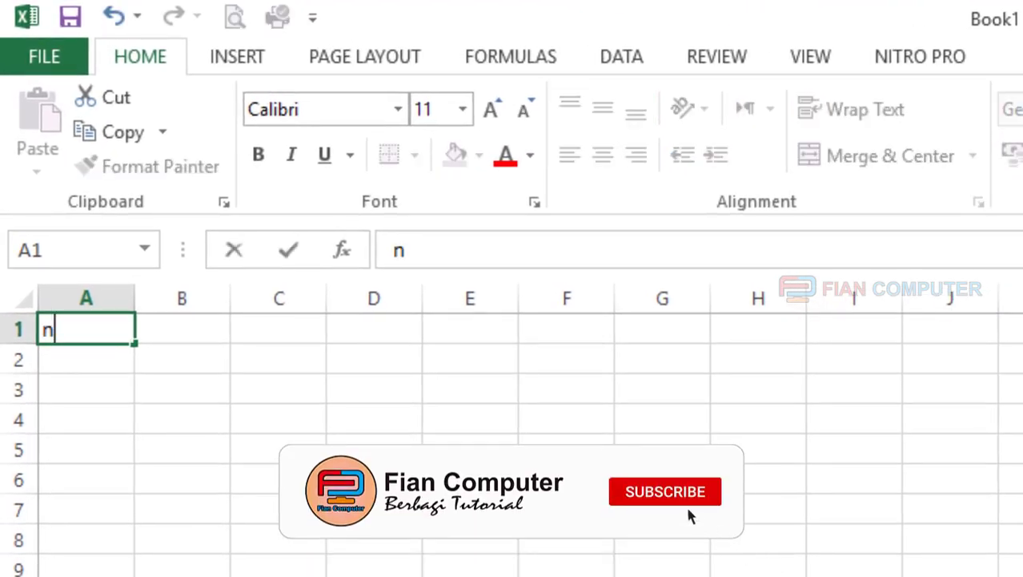
key("BackSpace")
key("BackSpace")
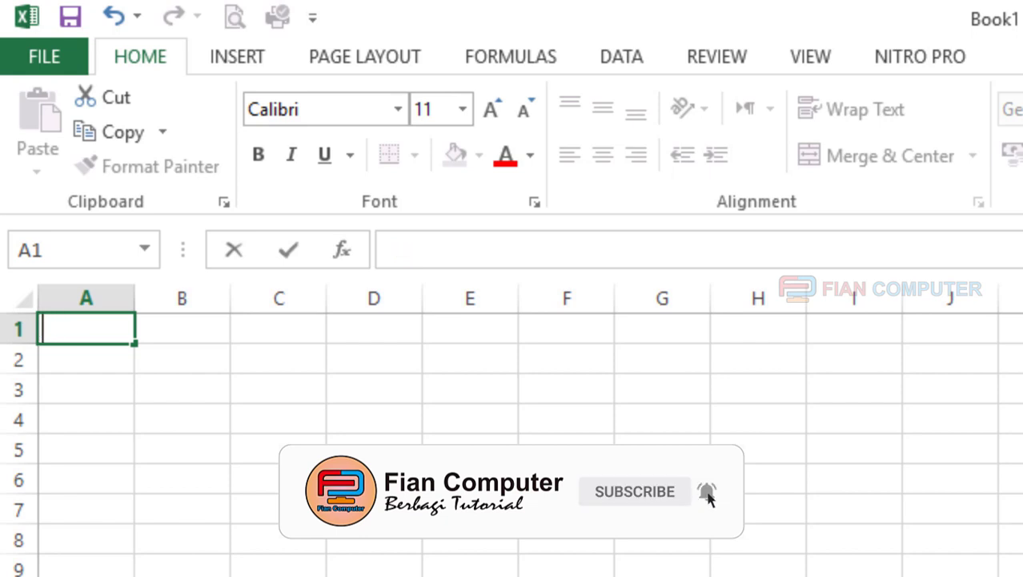
type("No")
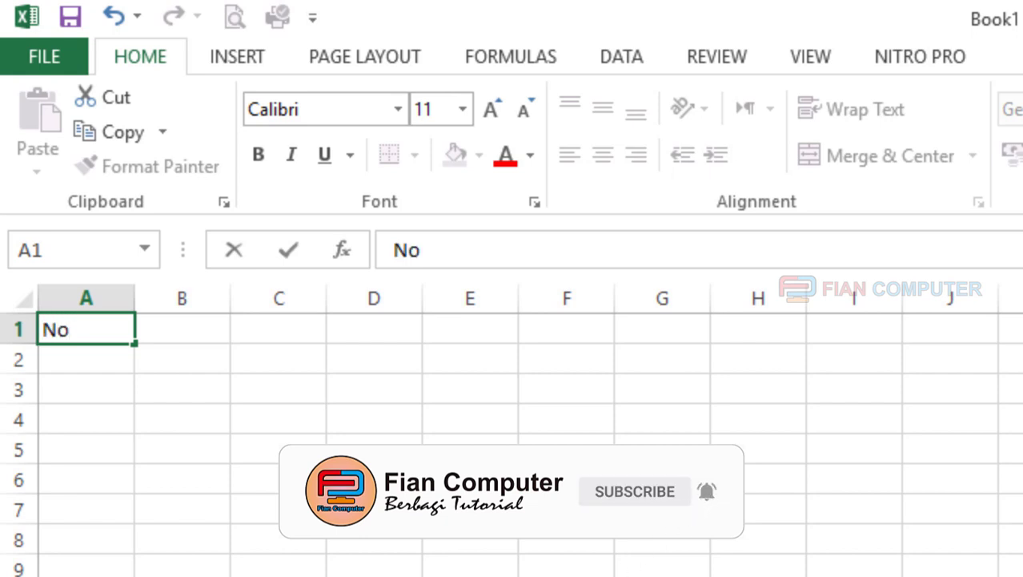
key("Tab")
type("Nama")
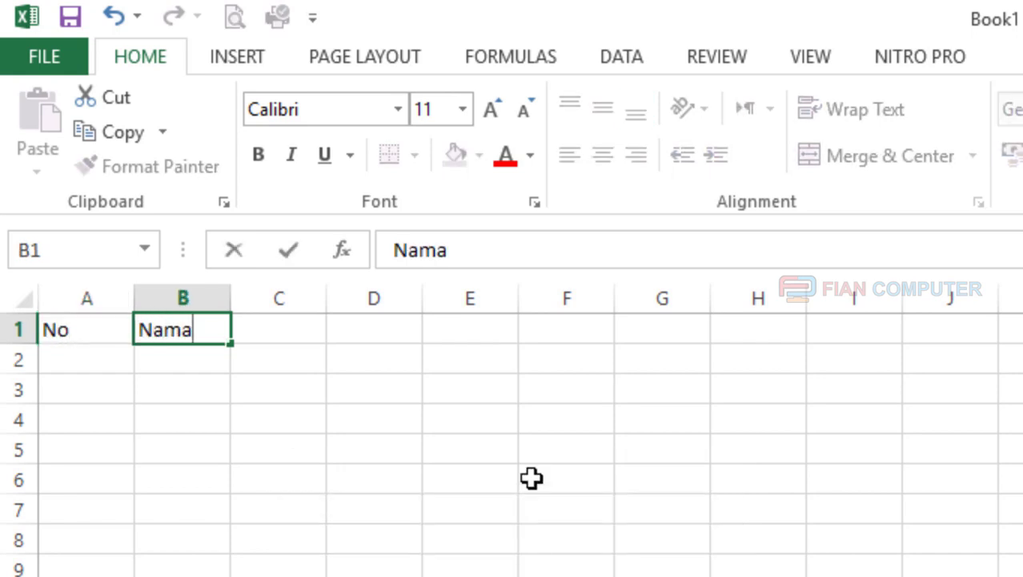
key("Tab")
type("Tan")
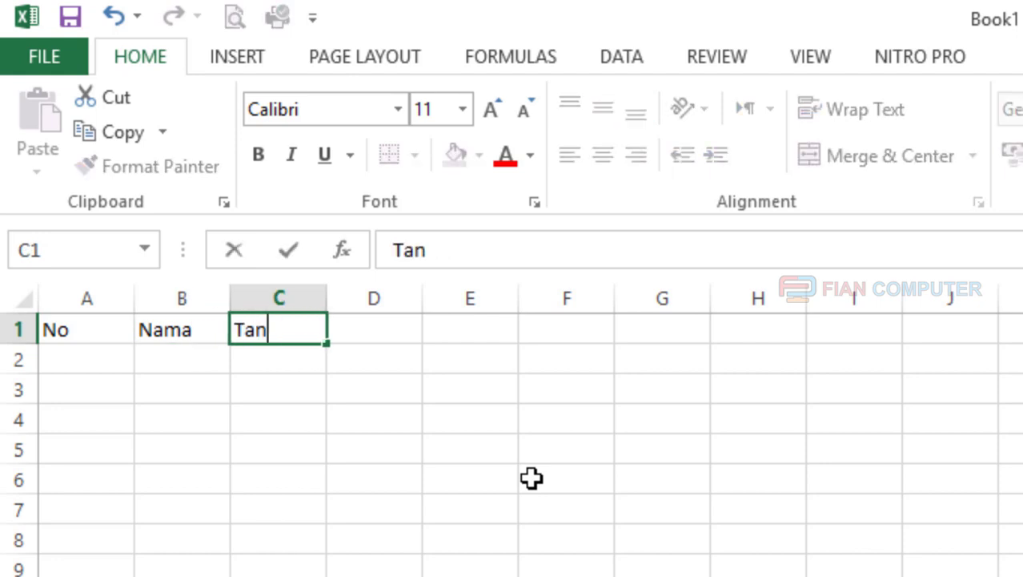
type("ggal")
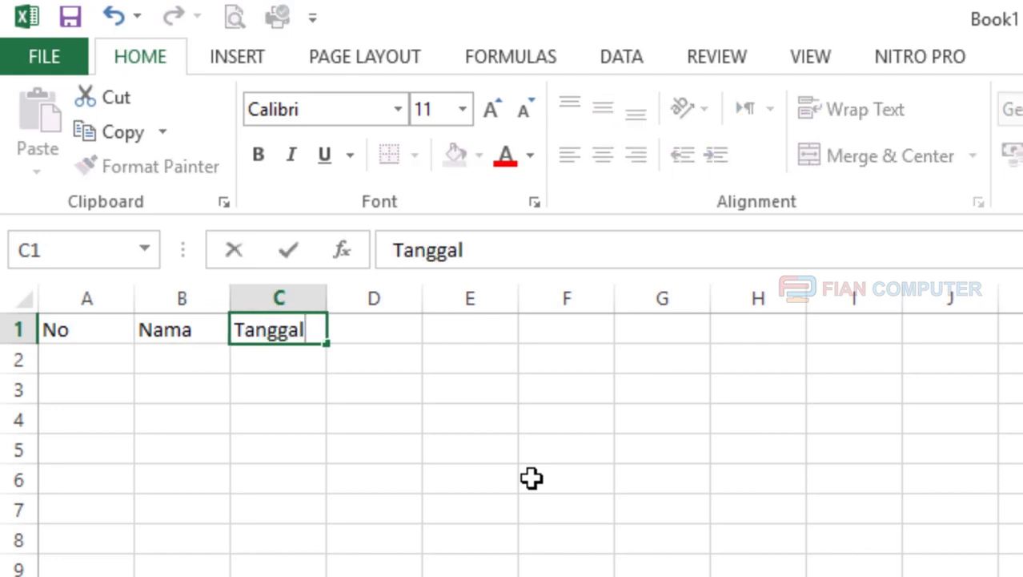
key("Down")
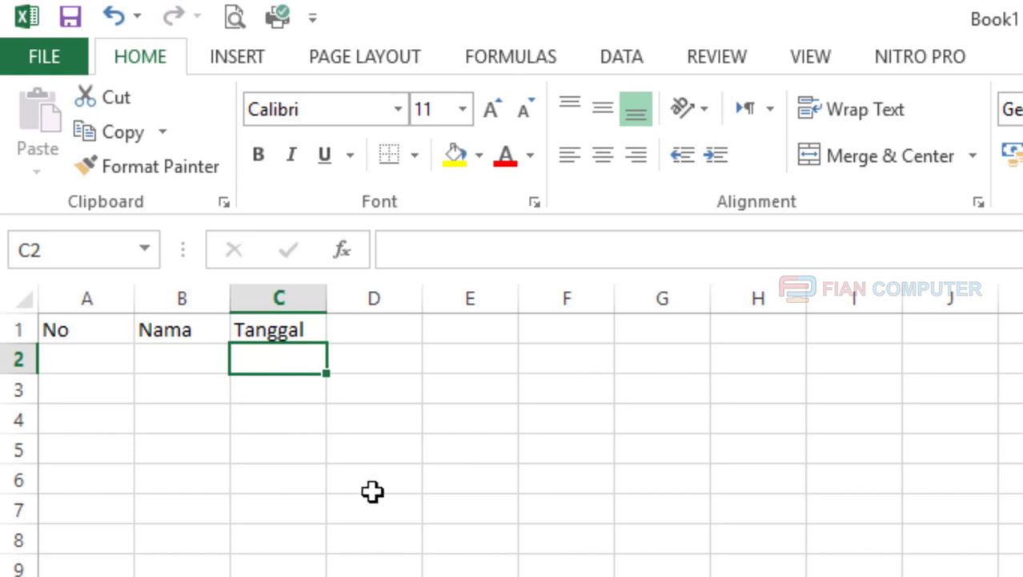
Step: Fill day numbers 1, 2, 3… across row 2 starting at C2
type("1")
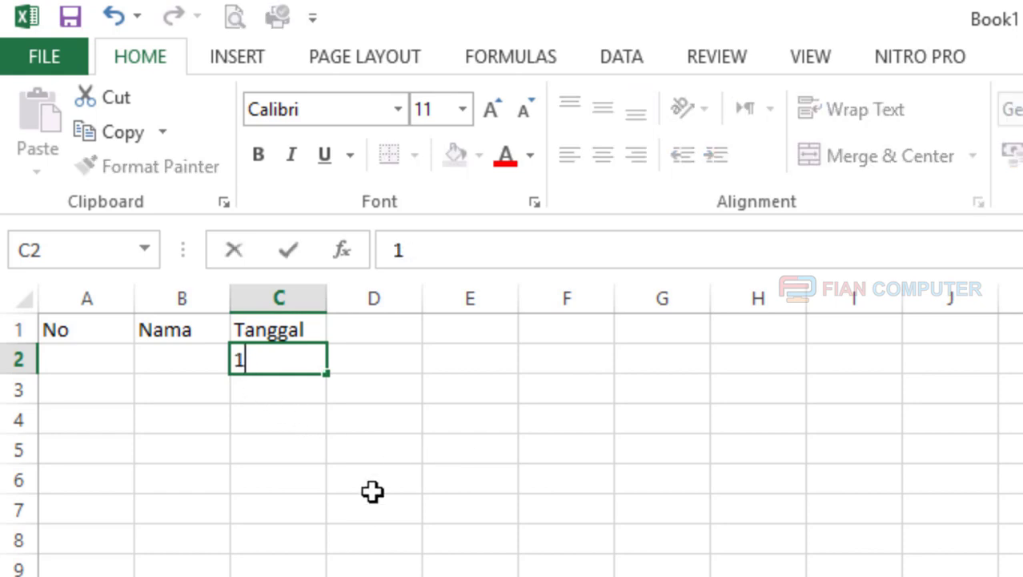
key("Tab")
type("2")
key("Tab")
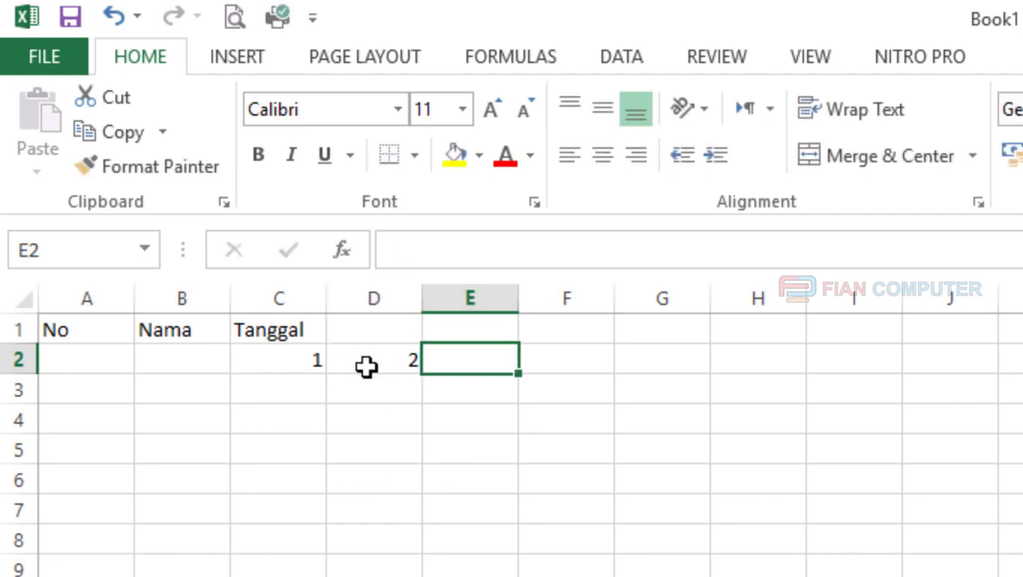
mouse_move(273, 361)
left_mouse_down()
mouse_move(356, 377)
mouse_move(338, 361)
mouse_move(360, 362)
left_mouse_up()
left_click_drag(424, 369, 1016, 369)
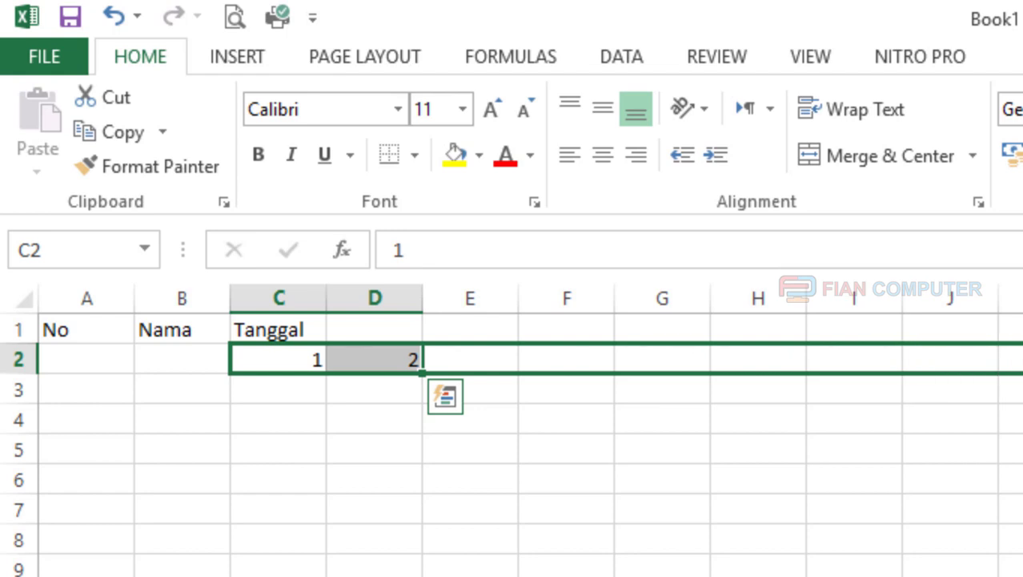
left_click_drag(1016, 369, 1017, 369)
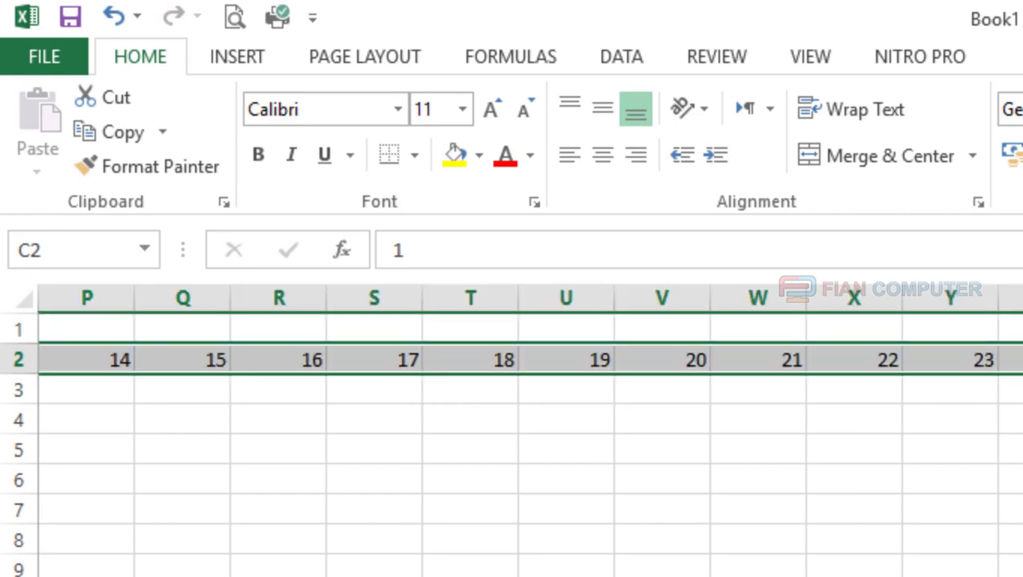
Step: Narrow column A to fit the No header
key("ctrl+BackSpace")
left_click(108, 420)
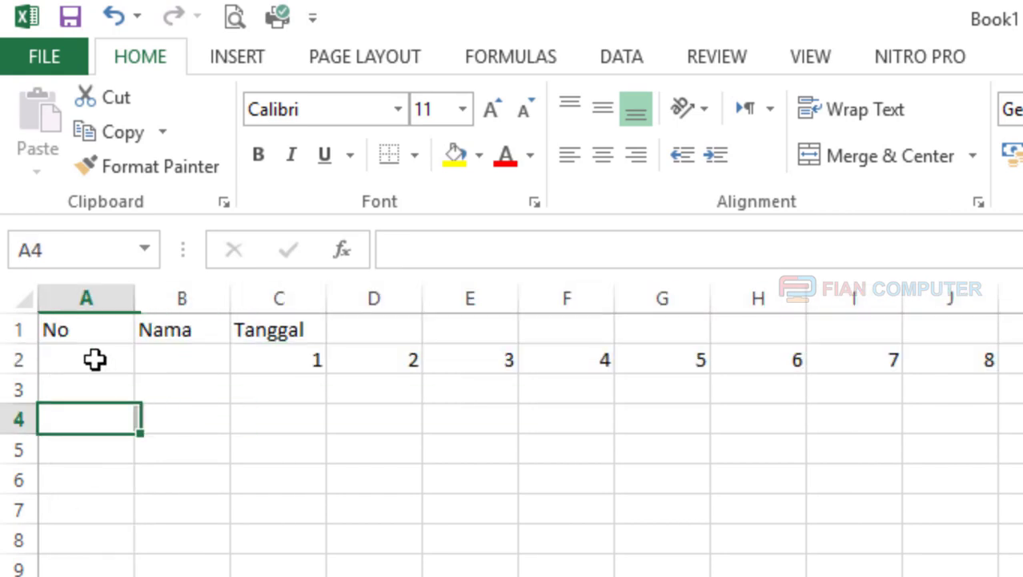
left_click(96, 359)
left_click_drag(134, 299, 97, 306)
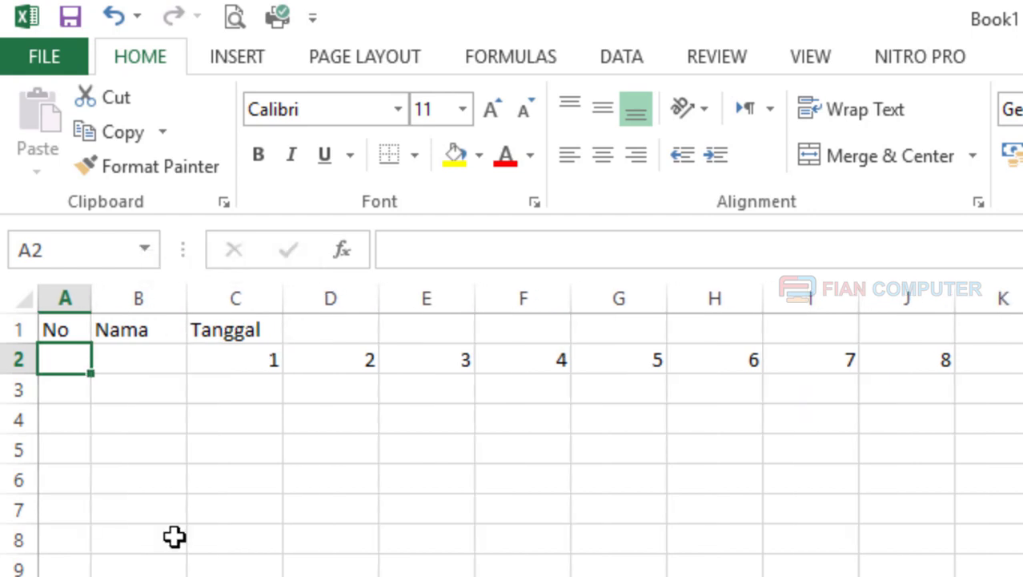
Step: Open the 'Buat Tabel dan Nomor Urut' tutorial video from the channel's video list
left_click(172, 367)
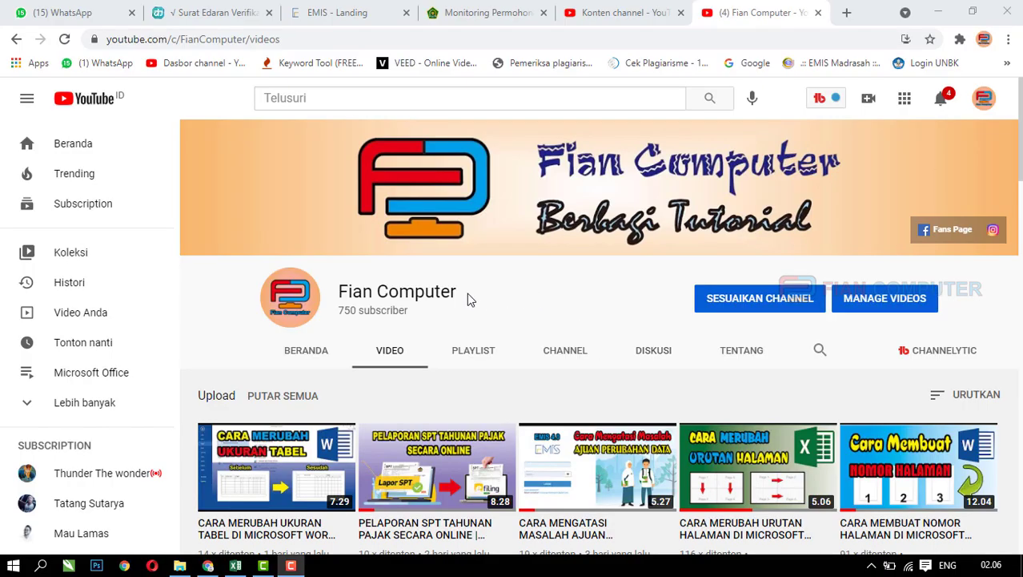
scroll(449, 305, "down", 5)
scroll(433, 309, "down", 3)
scroll(433, 309, "down", 4)
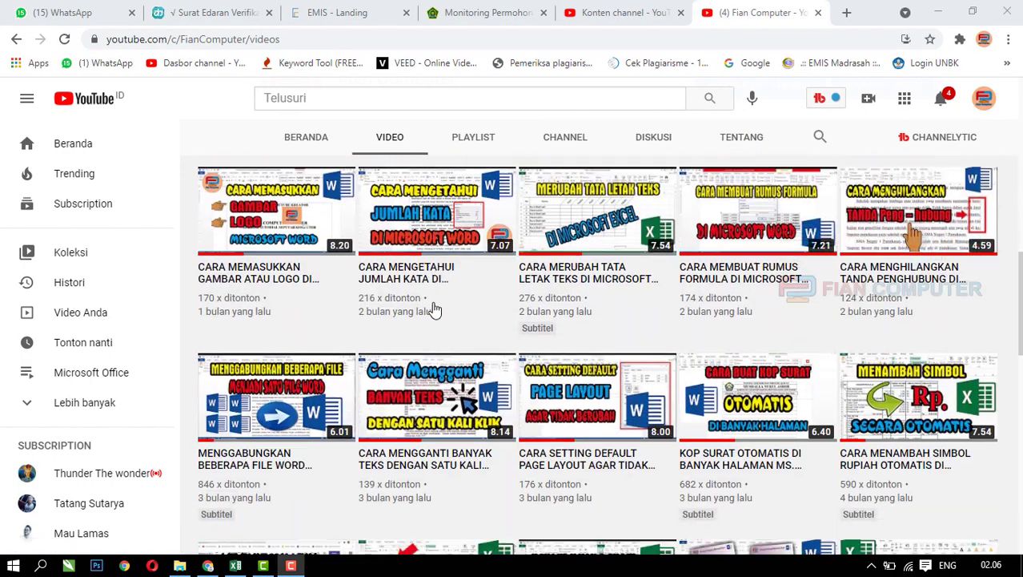
scroll(434, 309, "down", 4)
scroll(433, 309, "down", 3)
scroll(400, 337, "down", 3)
scroll(348, 366, "down", 1)
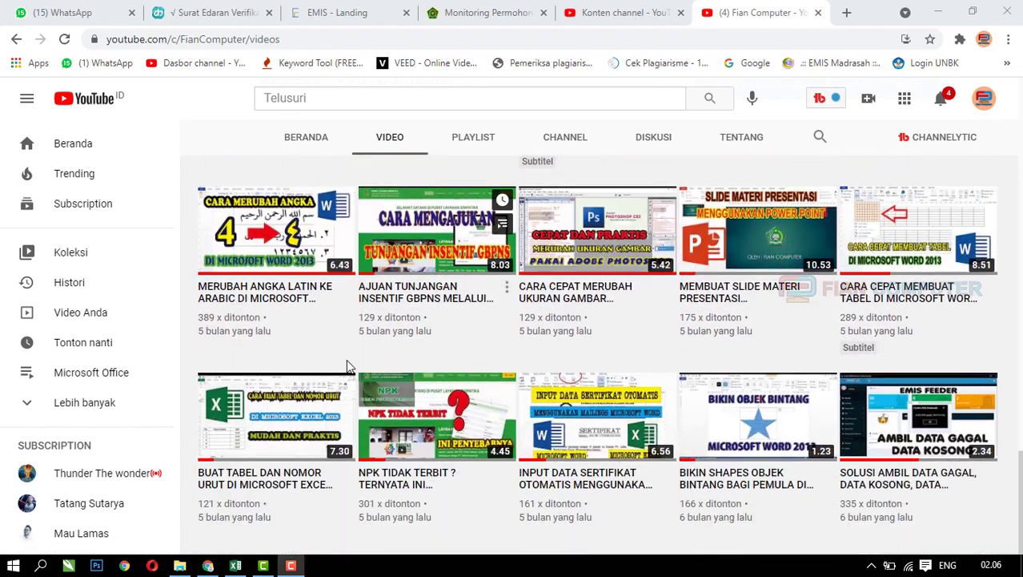
left_click(290, 444)
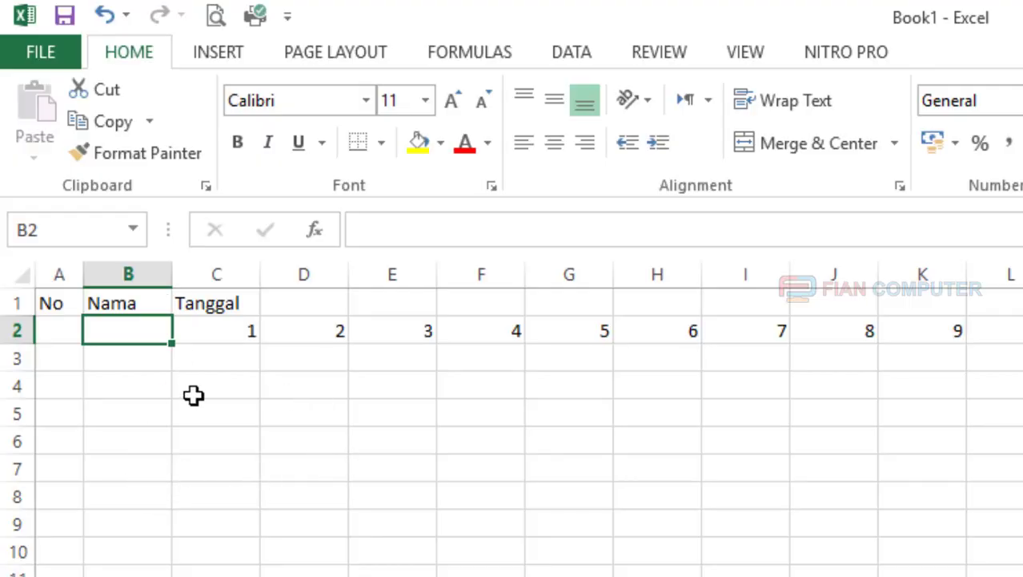
Step: Widen column B for names and narrow date columns C through F
left_click_drag(175, 268, 174, 268)
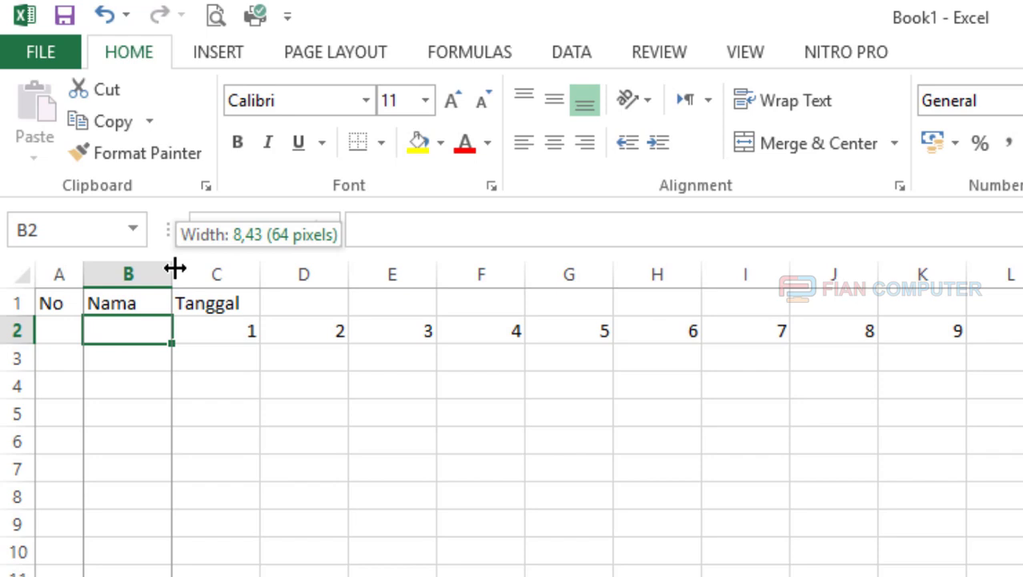
left_click_drag(174, 268, 352, 273)
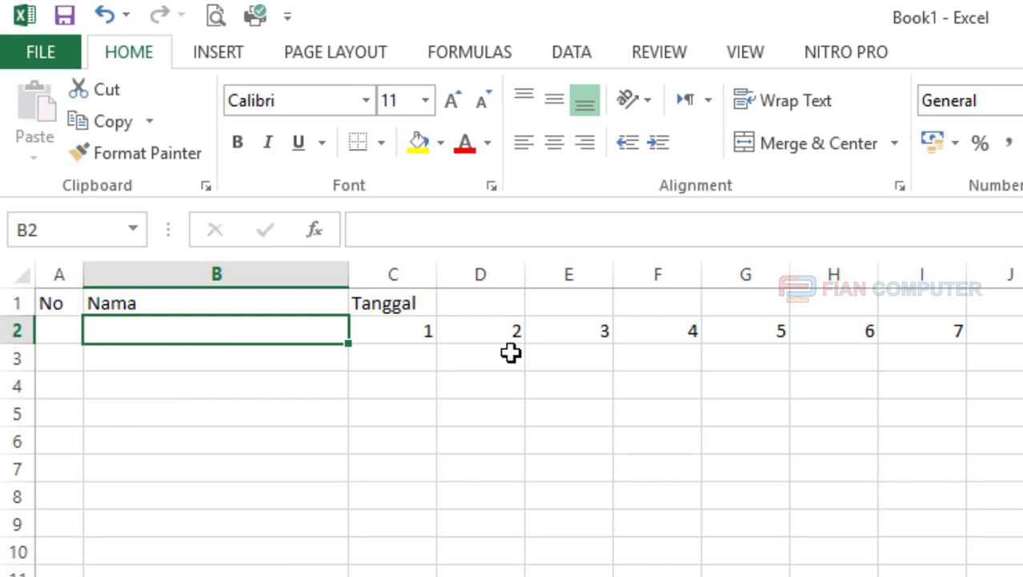
left_click_drag(436, 275, 397, 275)
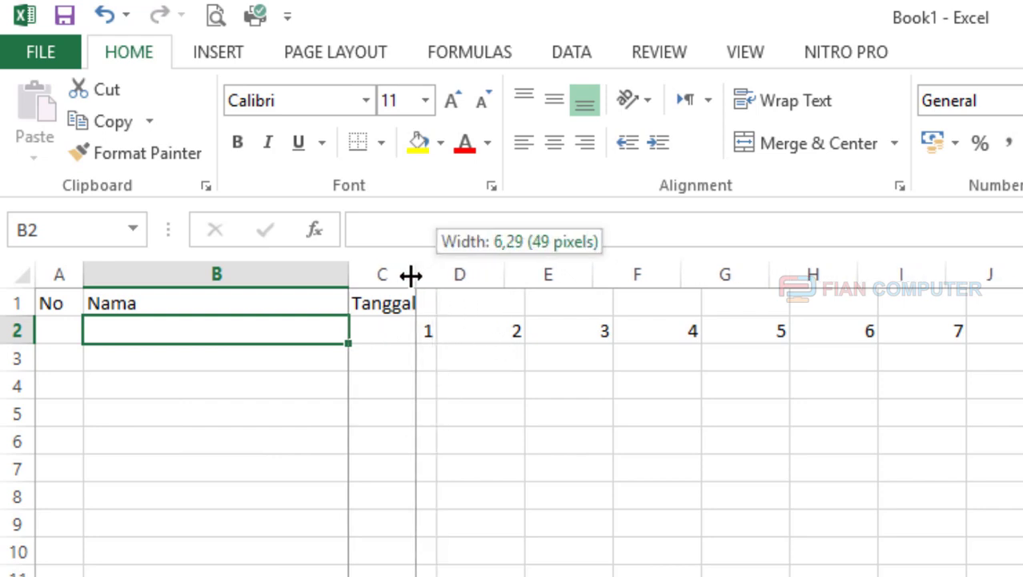
left_click_drag(487, 274, 444, 274)
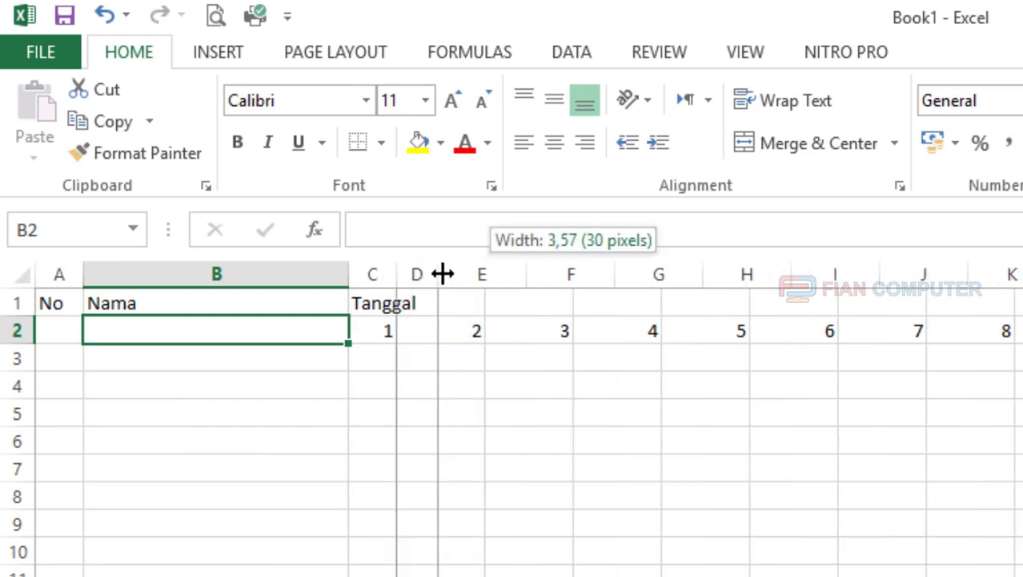
left_click_drag(536, 274, 492, 274)
left_click_drag(583, 271, 536, 272)
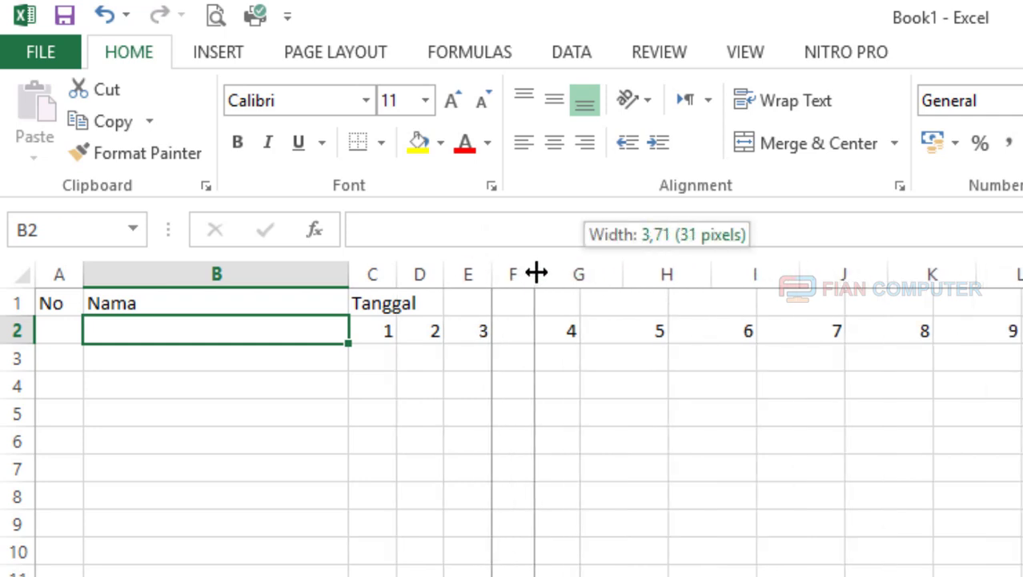
Step: Narrow date columns G through M to match the other day columns
left_click_drag(632, 267, 583, 268)
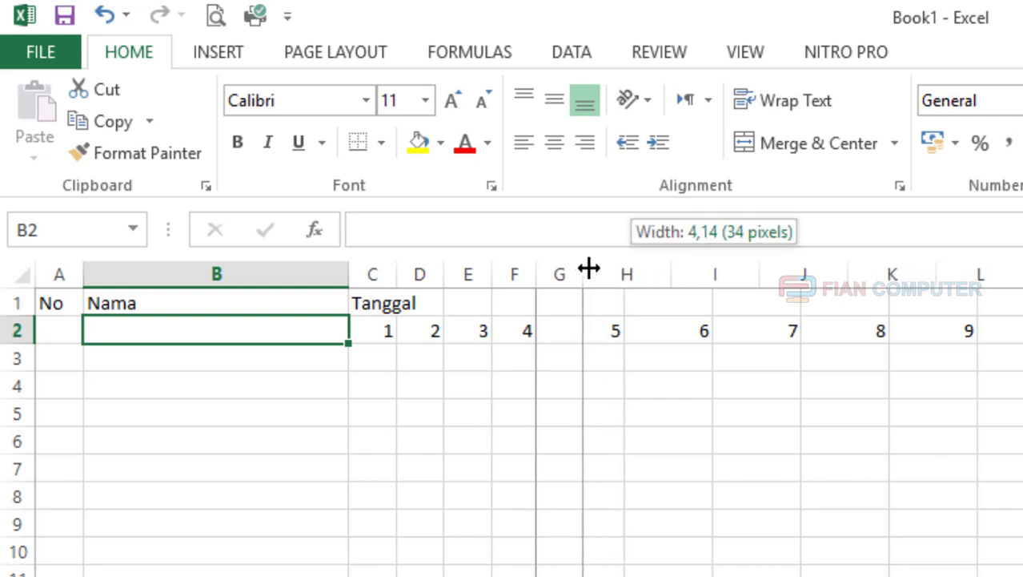
left_click_drag(670, 267, 637, 270)
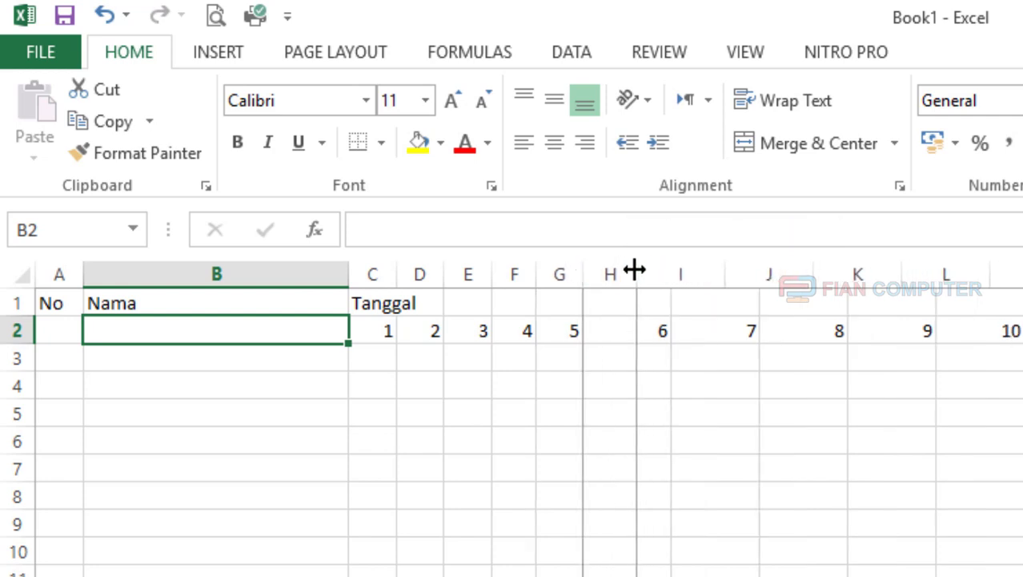
left_click_drag(716, 274, 682, 274)
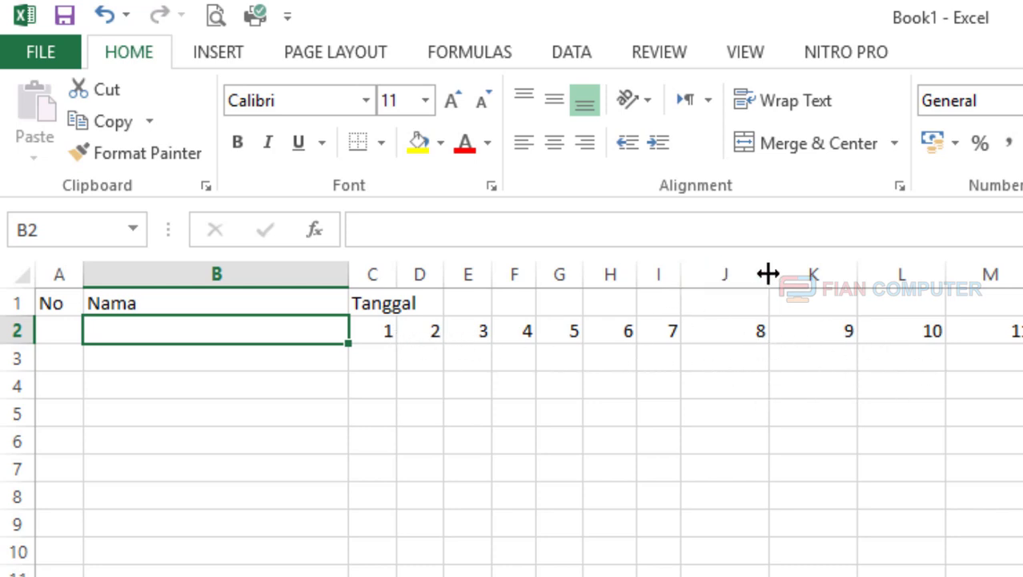
left_click_drag(767, 272, 724, 274)
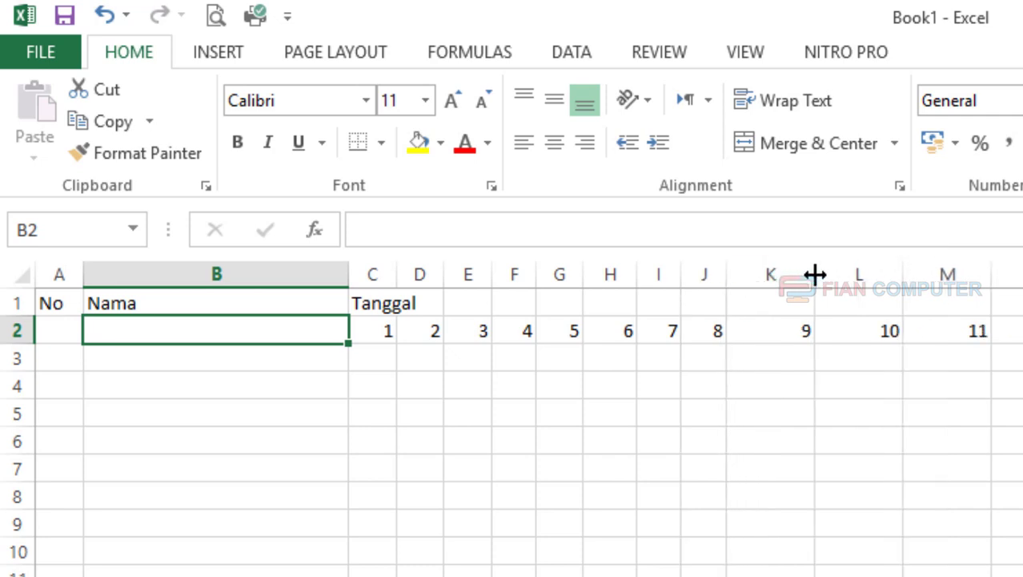
left_click_drag(815, 275, 770, 279)
left_click_drag(859, 275, 815, 275)
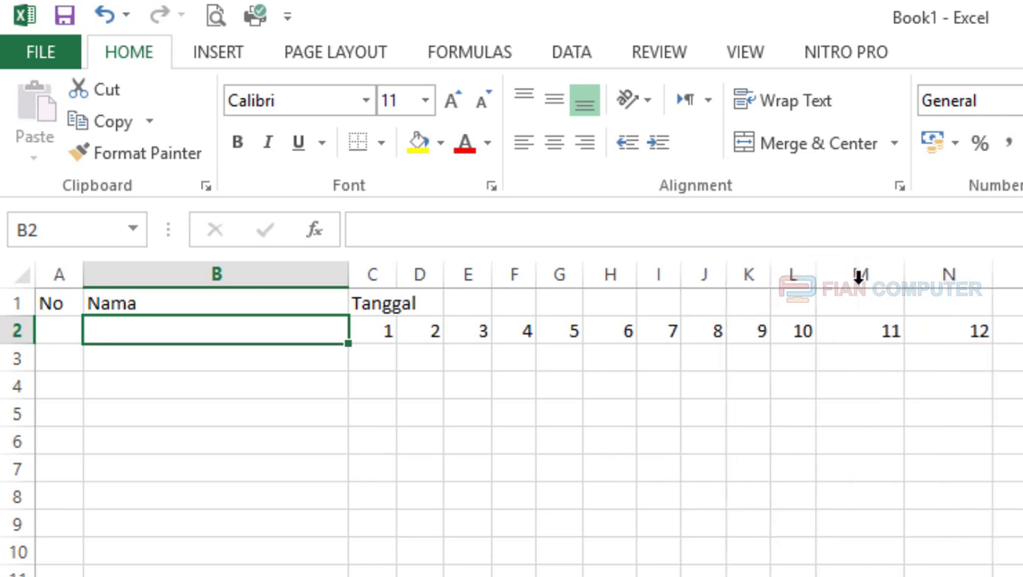
left_click(372, 358)
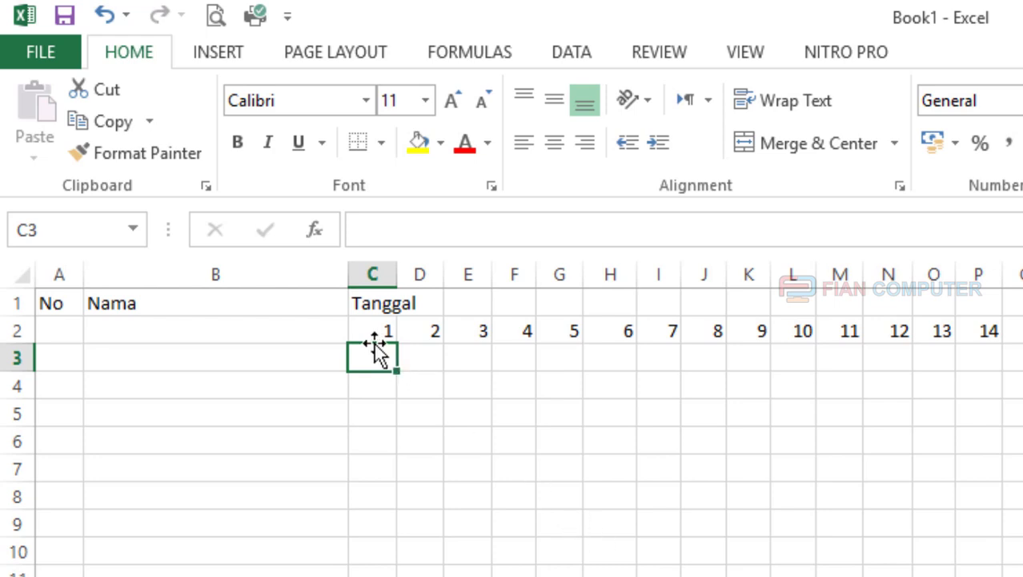
left_click_drag(370, 332, 1022, 330)
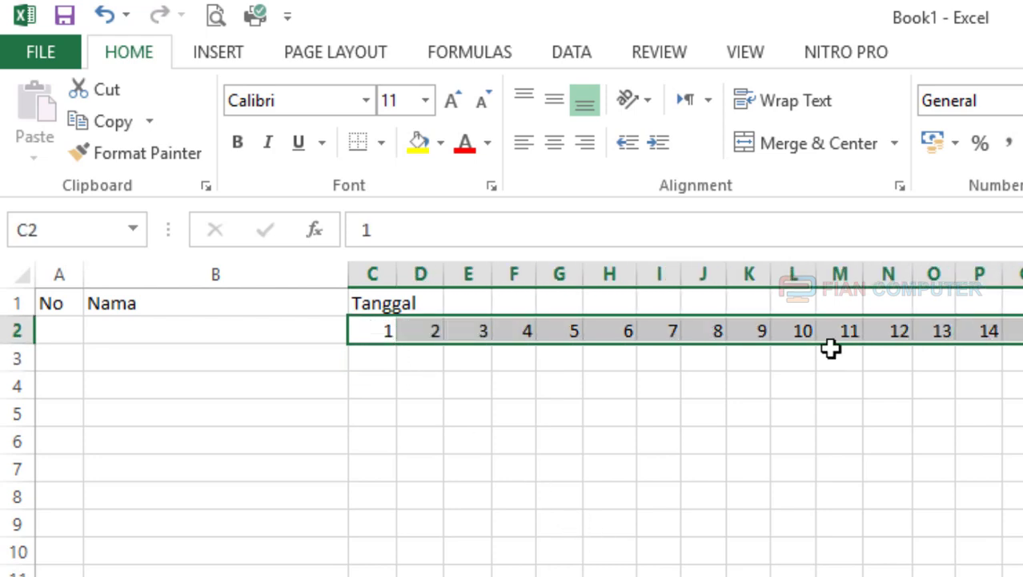
left_click(621, 361)
mouse_move(380, 352)
left_mouse_down()
mouse_move(1022, 357)
mouse_move(985, 289)
left_mouse_up()
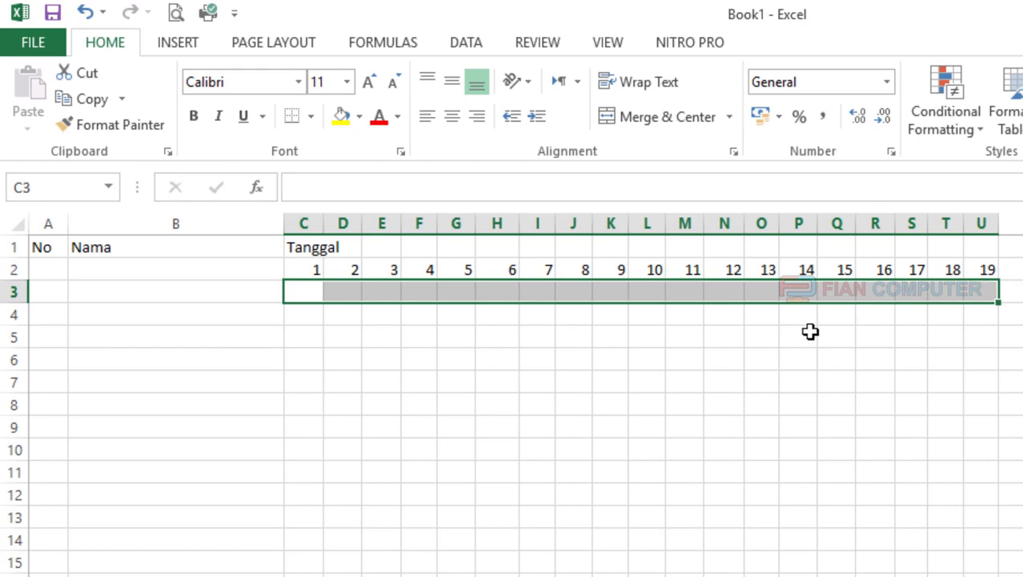
left_click(647, 350)
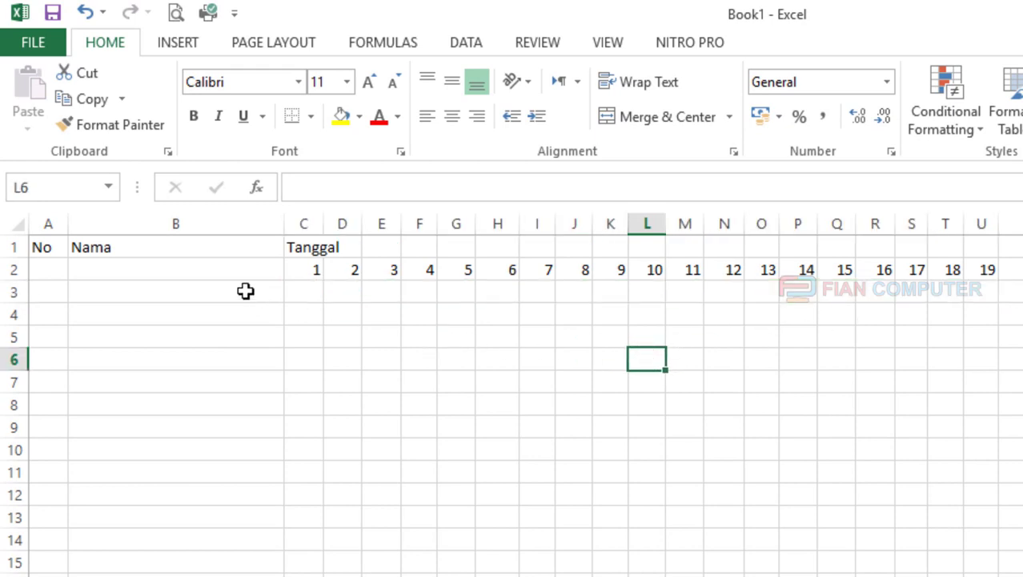
mouse_move(41, 270)
left_mouse_down()
mouse_move(1003, 270)
mouse_move(266, 274)
left_mouse_up()
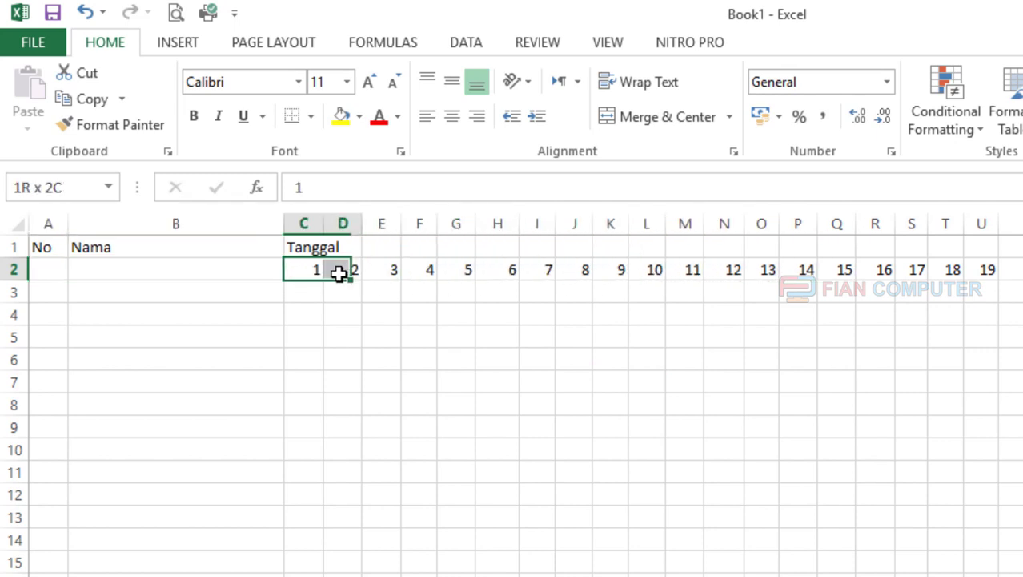
left_click_drag(296, 273, 346, 270)
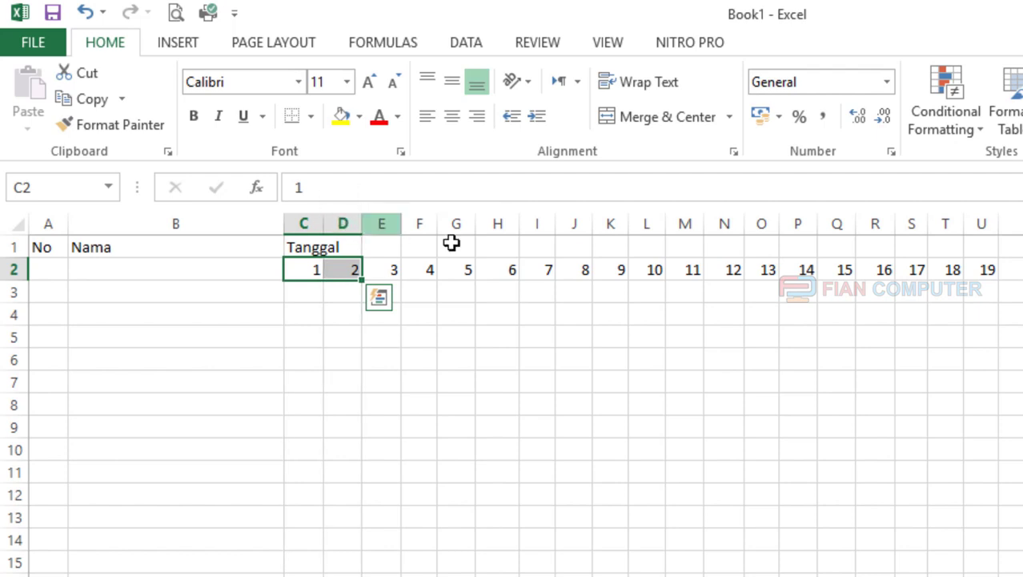
left_click(478, 453)
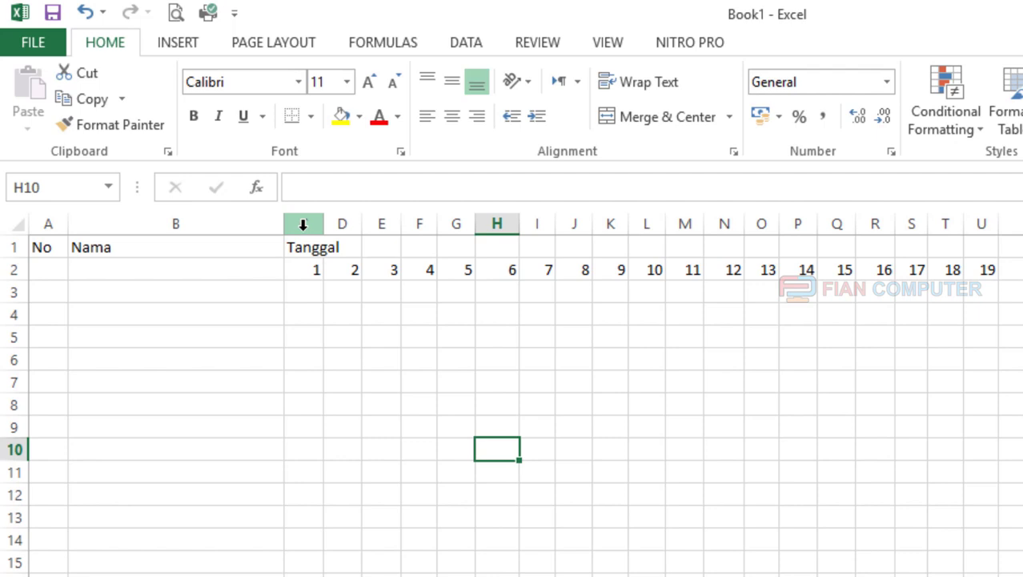
Step: Select the date columns from C onward and set their width to 5
left_click(304, 225)
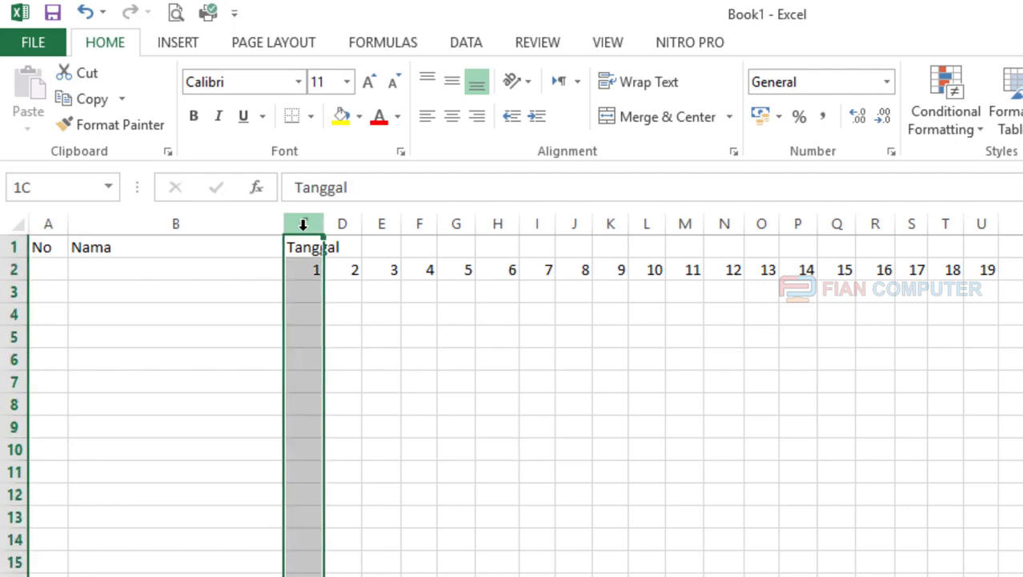
left_click_drag(303, 224, 1021, 225)
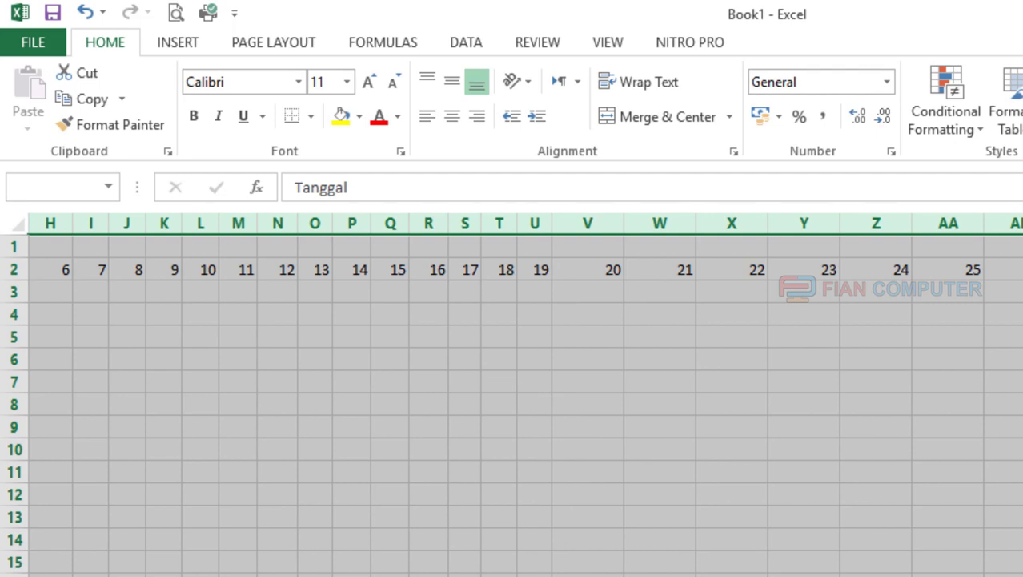
left_click_drag(1022, 225, 1022, 224)
scroll(526, 392, "left", 5)
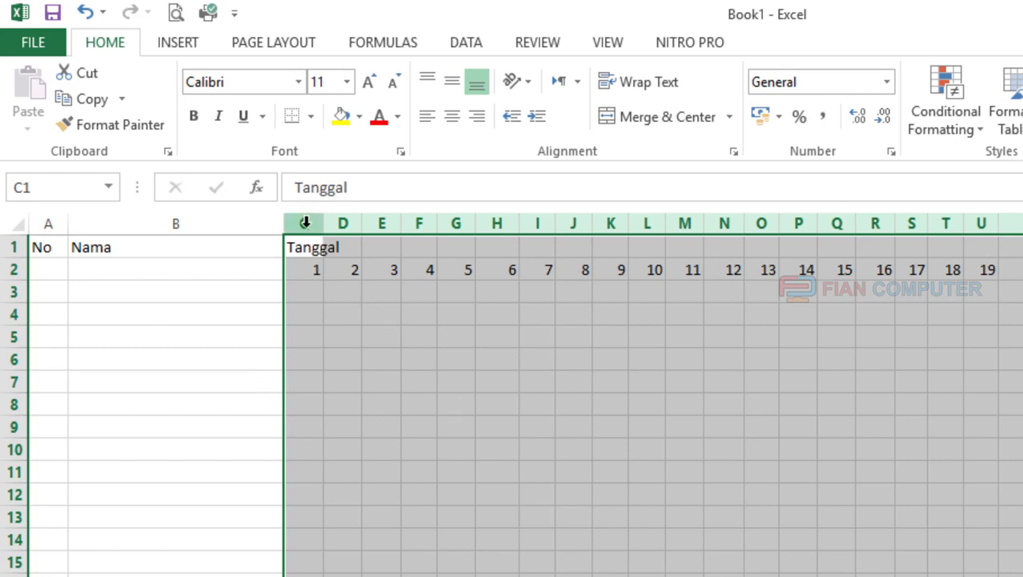
right_click(305, 223)
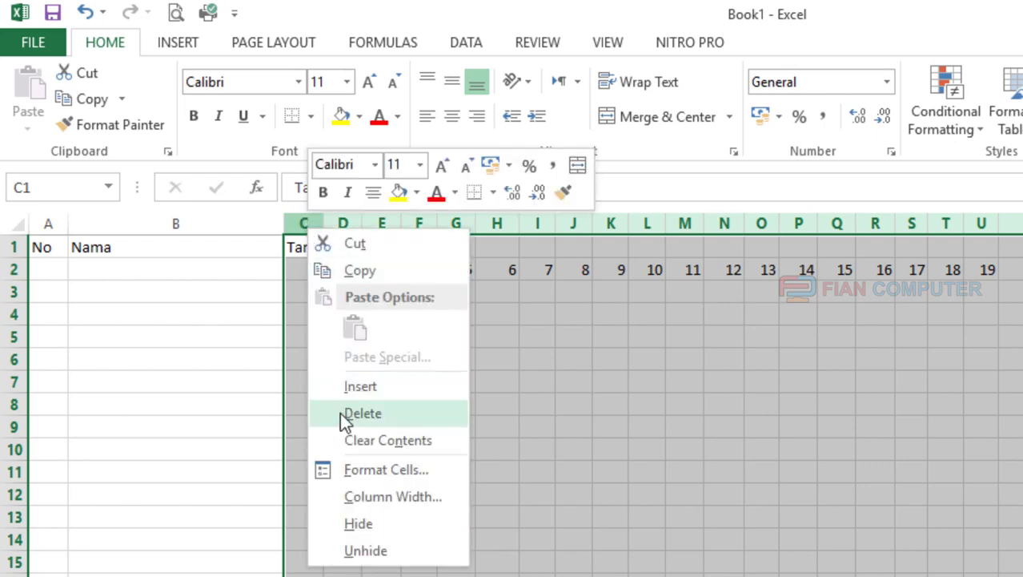
left_click(434, 501)
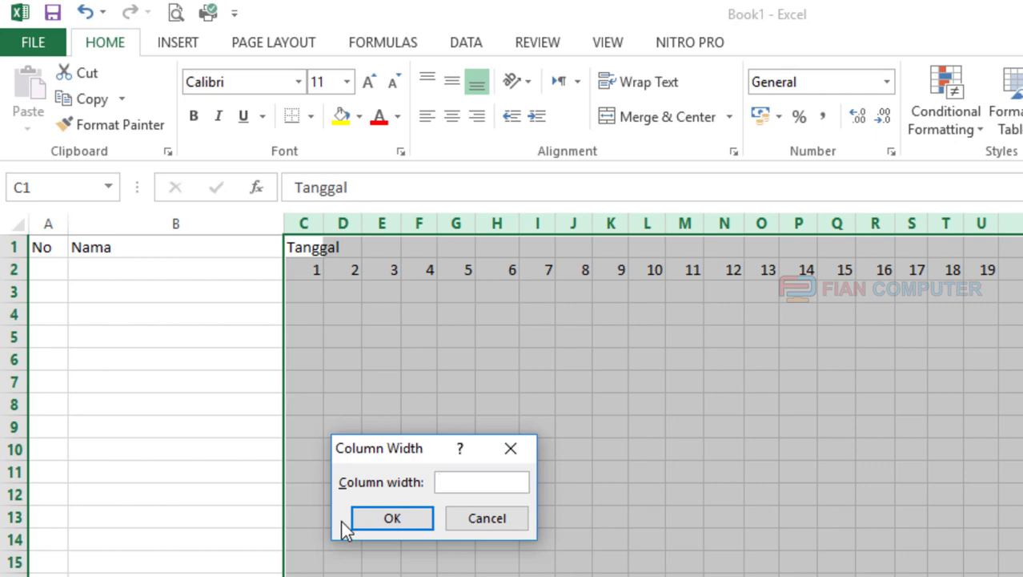
type("5")
left_click(392, 518)
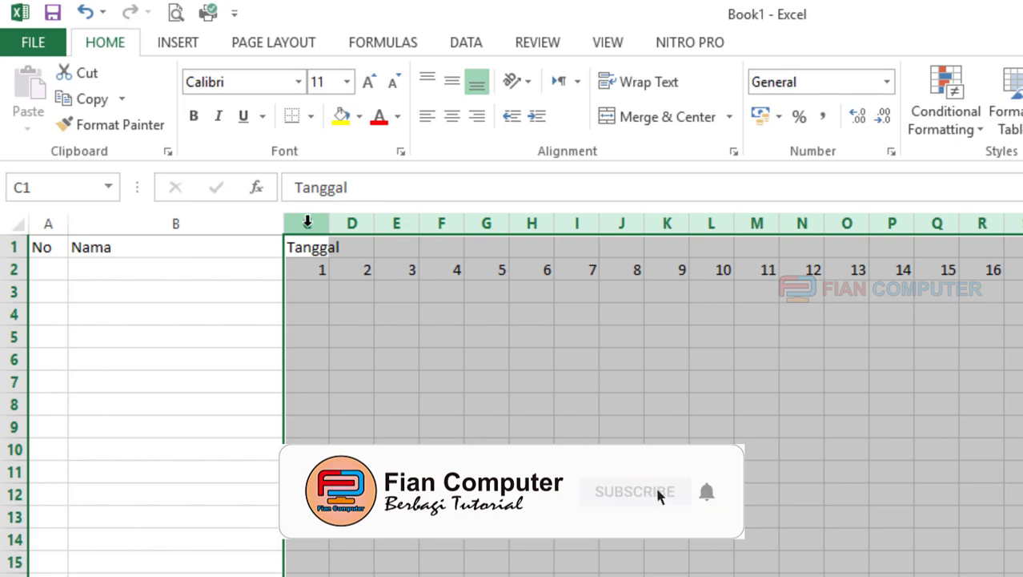
Step: Change the selected date columns' width to 2
right_click(308, 221)
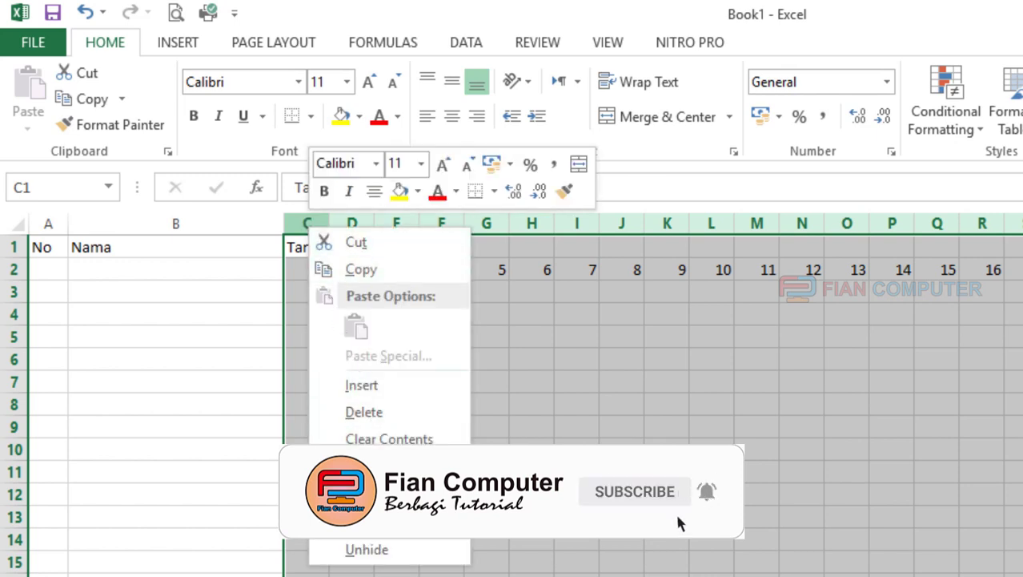
left_click(364, 496)
type("5")
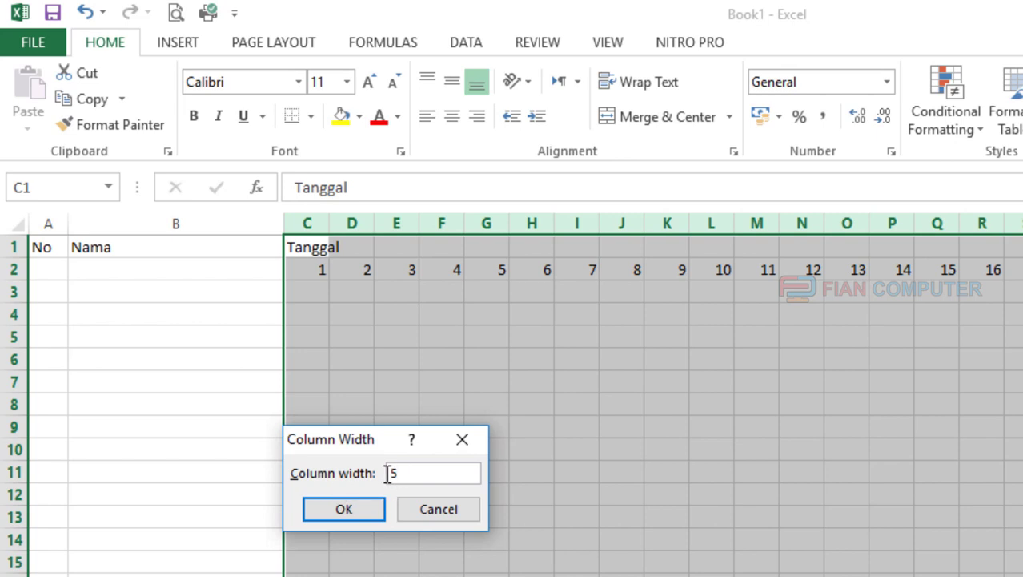
type("2")
left_click(346, 513)
left_click(473, 340)
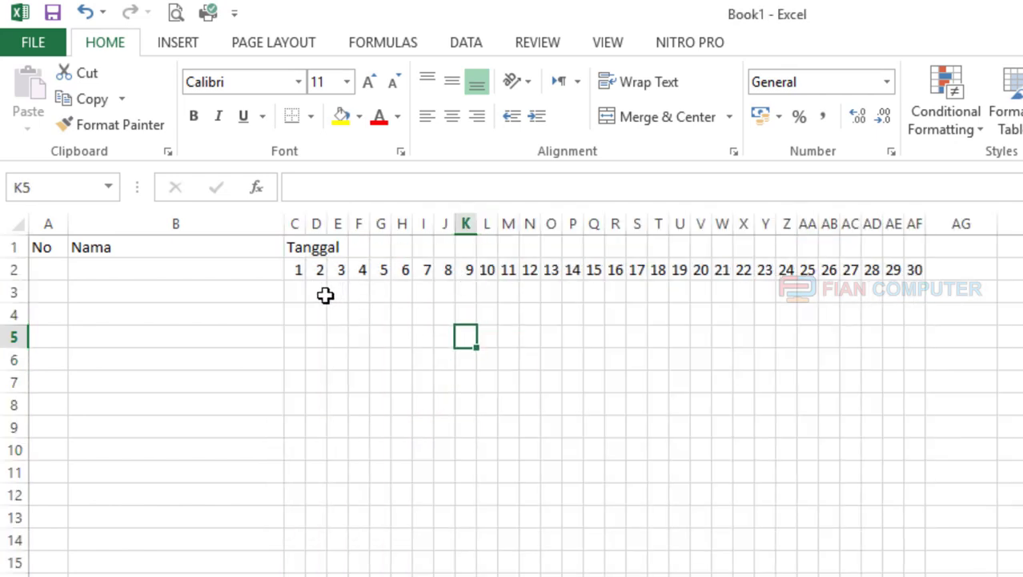
left_click(301, 296)
Step: Select columns C through AF and set their column width to 3
left_click_drag(302, 295, 912, 286)
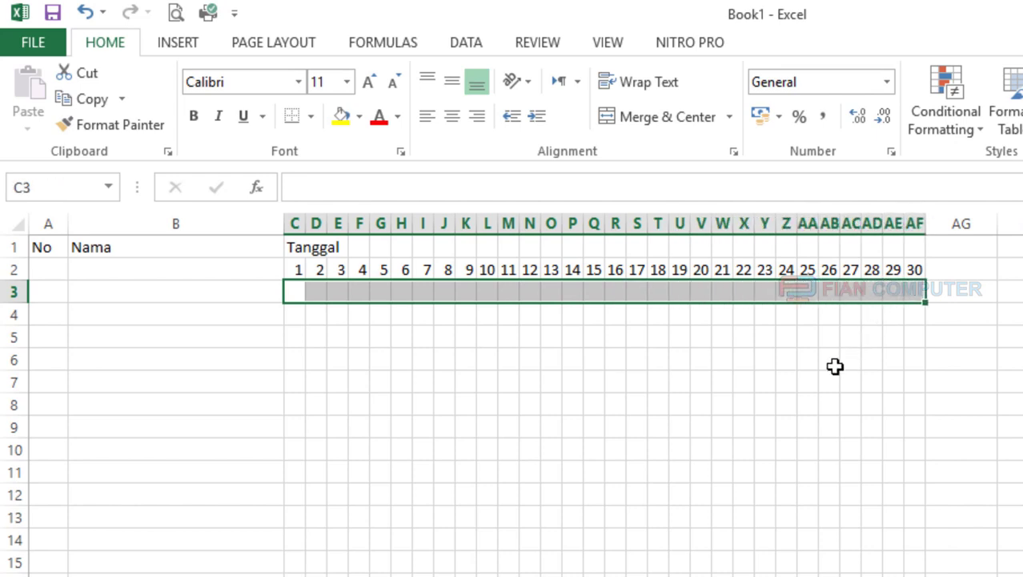
left_click_drag(238, 289, 472, 291)
left_click(238, 289)
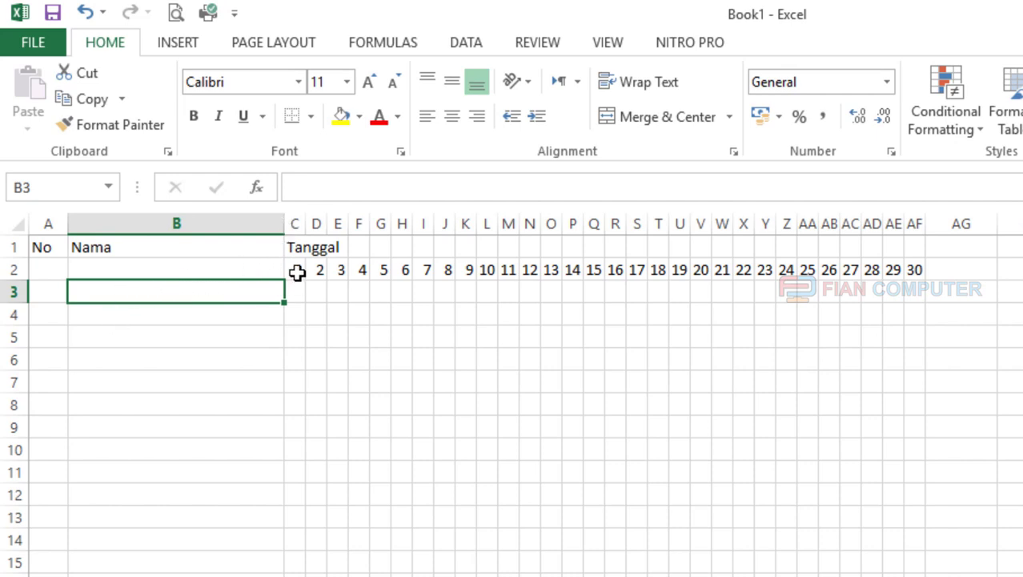
left_click_drag(297, 272, 915, 269)
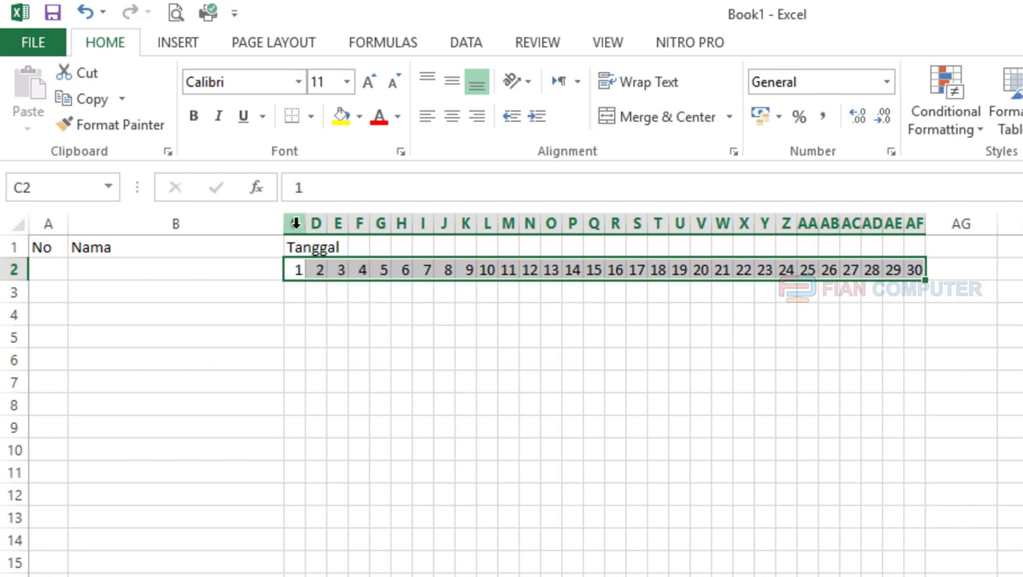
left_click_drag(295, 224, 913, 227)
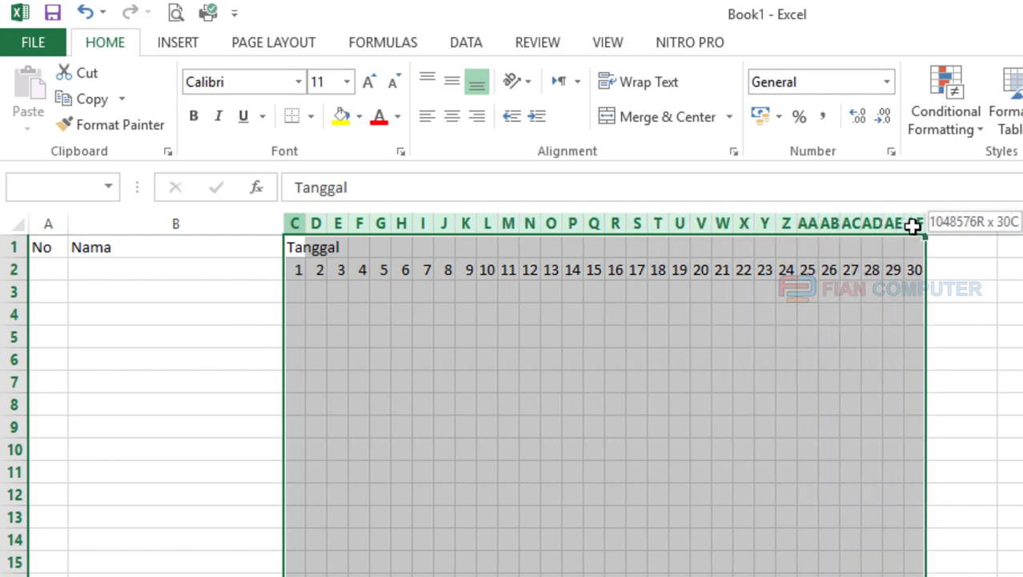
right_click(746, 227)
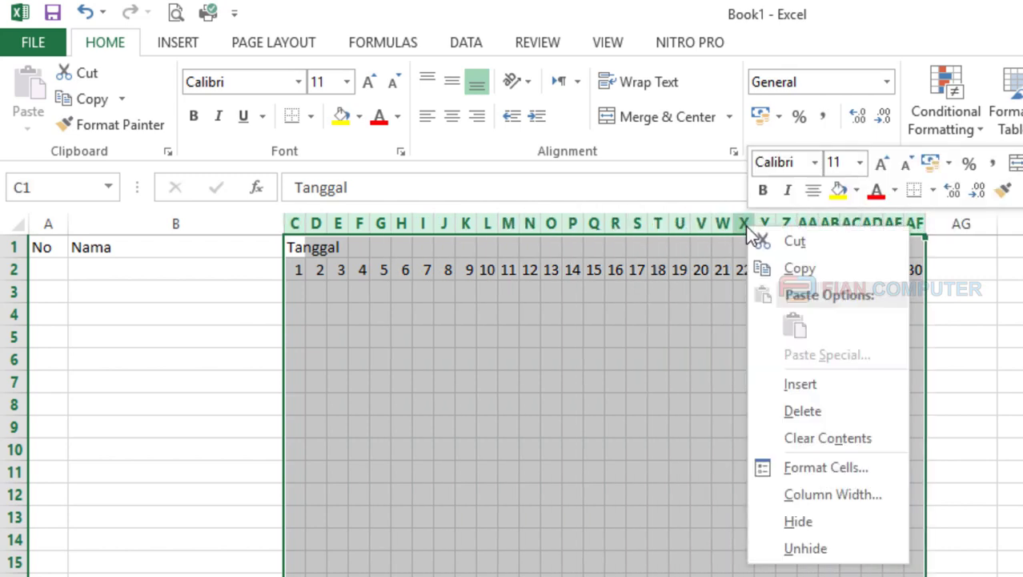
left_click(818, 493)
type("2")
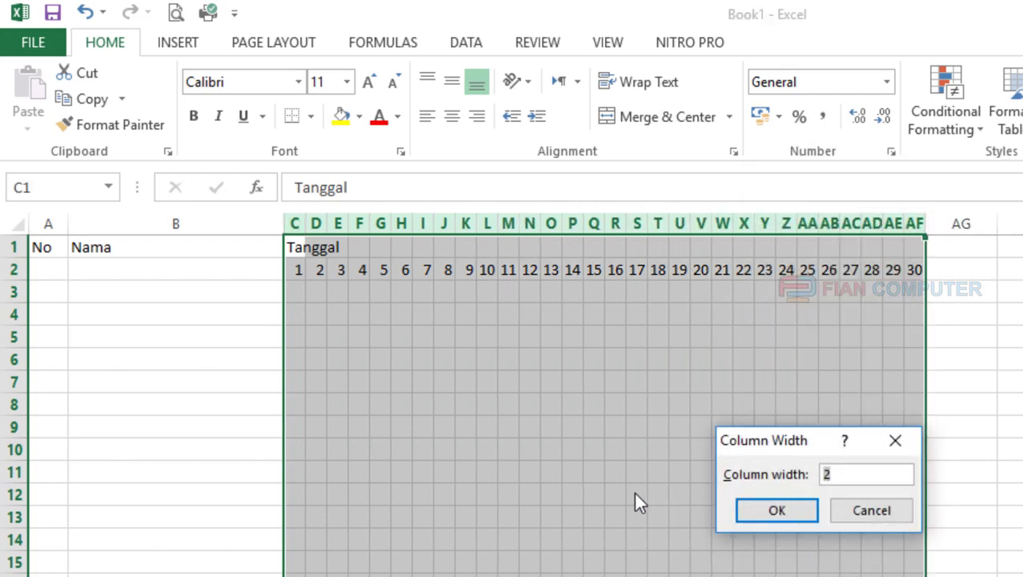
left_click(796, 514)
left_click(795, 515)
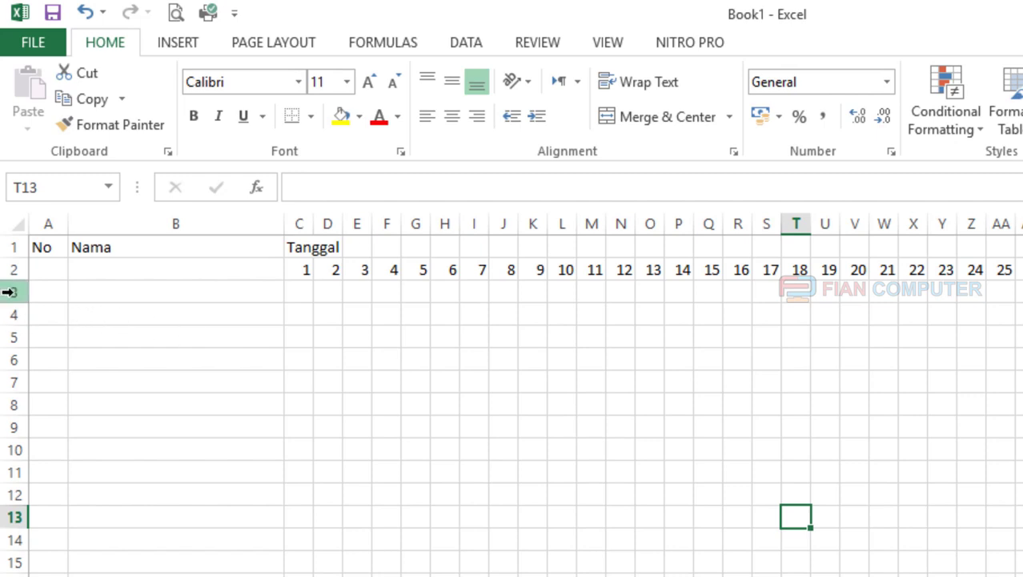
Step: Make row 3 taller (30 pixels) and enlarge rows 4 and 10
mouse_move(39, 291)
left_mouse_down()
mouse_move(753, 291)
mouse_move(162, 298)
left_mouse_up()
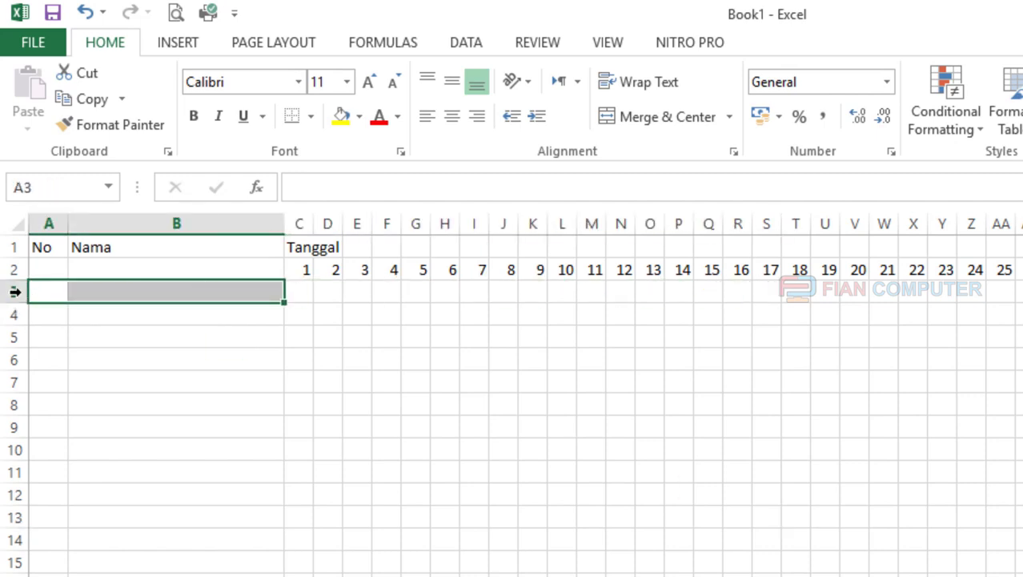
left_click_drag(14, 292, 16, 290)
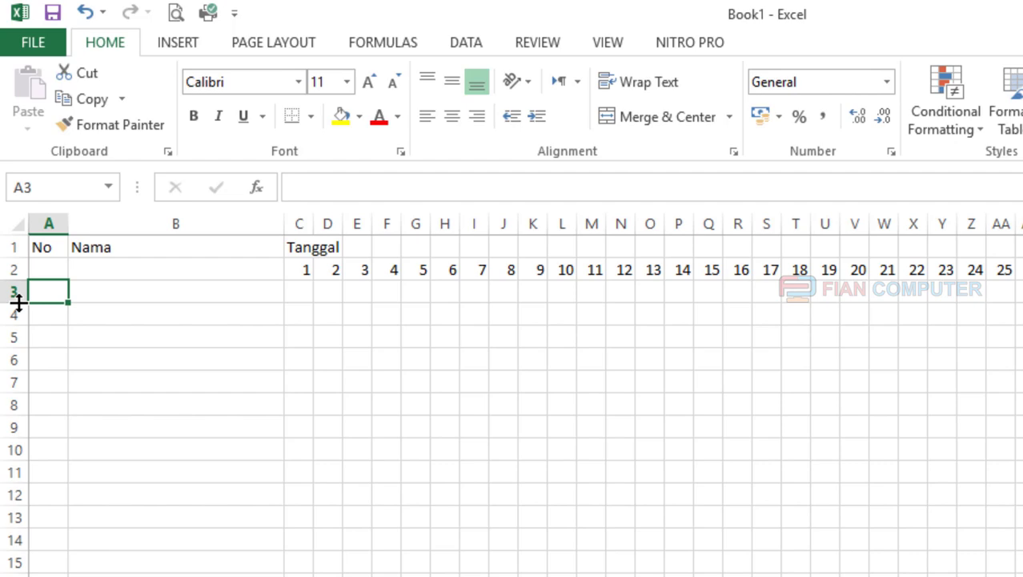
left_click_drag(18, 302, 20, 313)
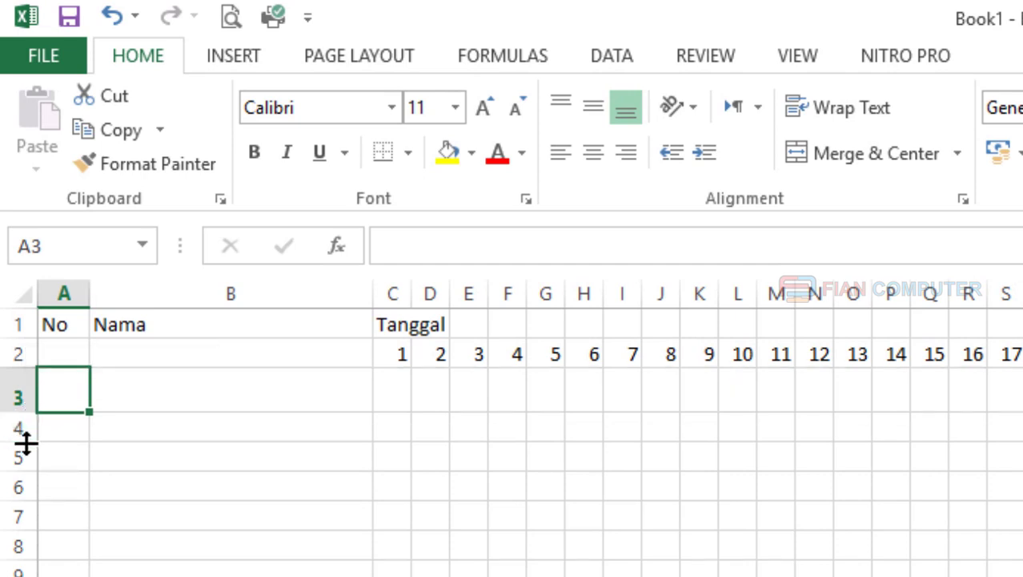
left_click_drag(25, 441, 29, 575)
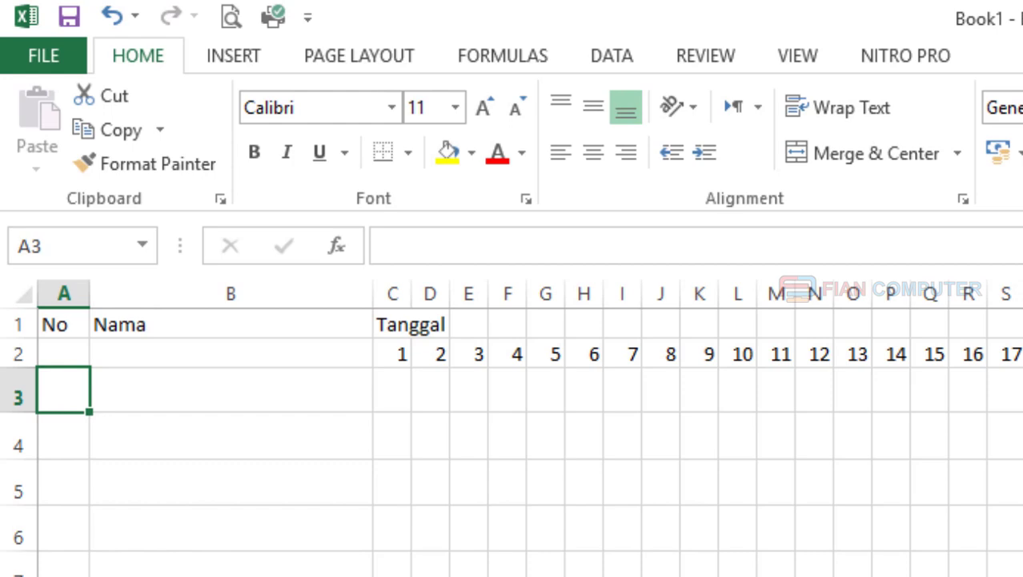
left_click_drag(19, 538, 24, 545)
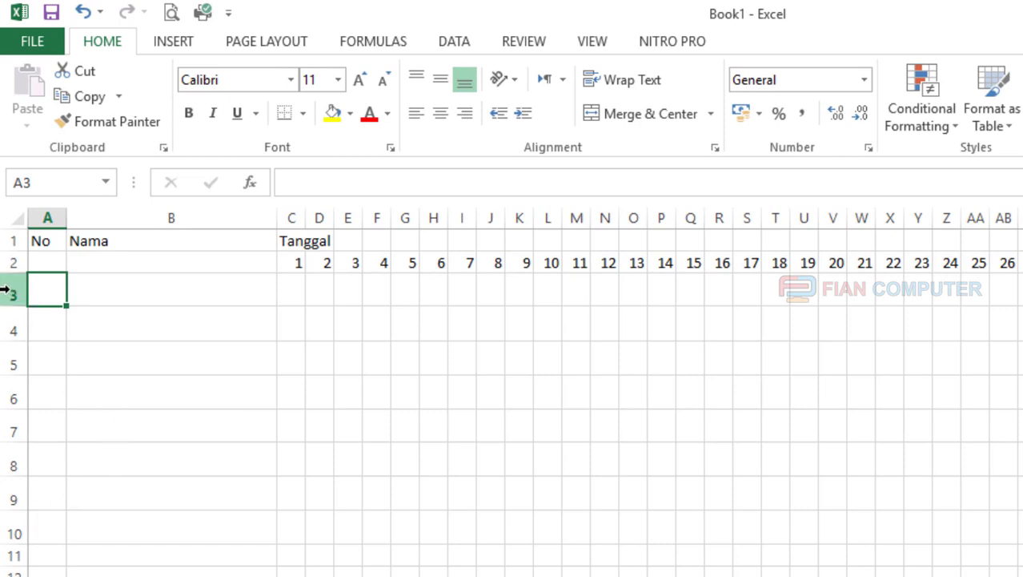
Step: Select rows 3 through 8 by their row headers
left_click_drag(4, 293, 6, 575)
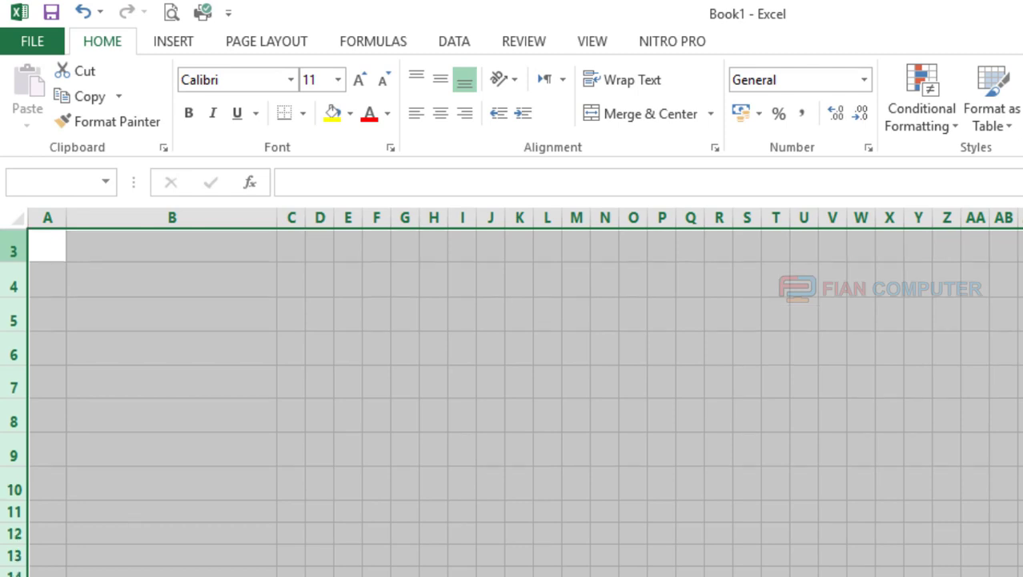
left_click_drag(6, 575, 6, 576)
scroll(41, 529, "up", 2)
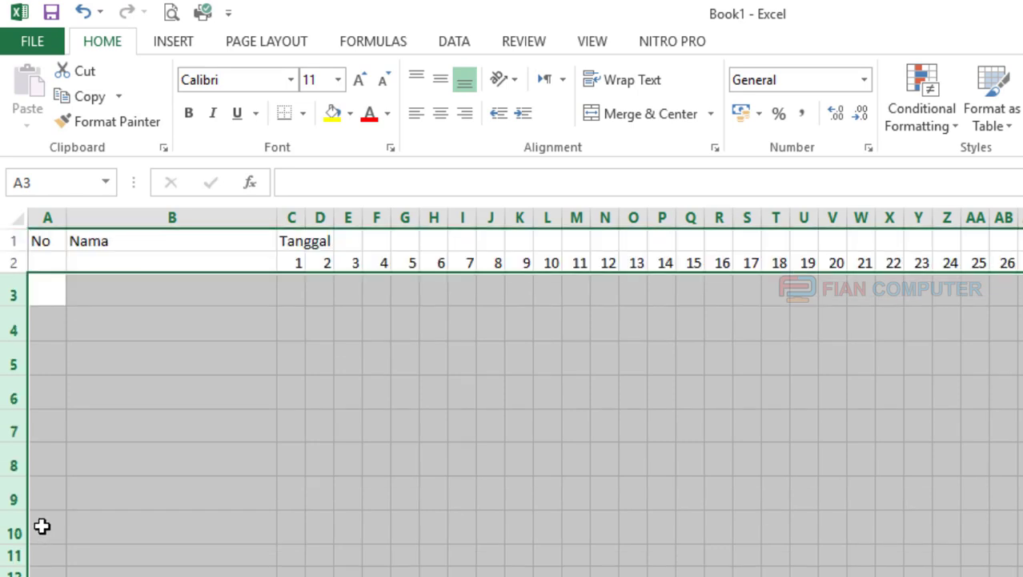
Step: Set the selected rows' height to 10
right_click(8, 296)
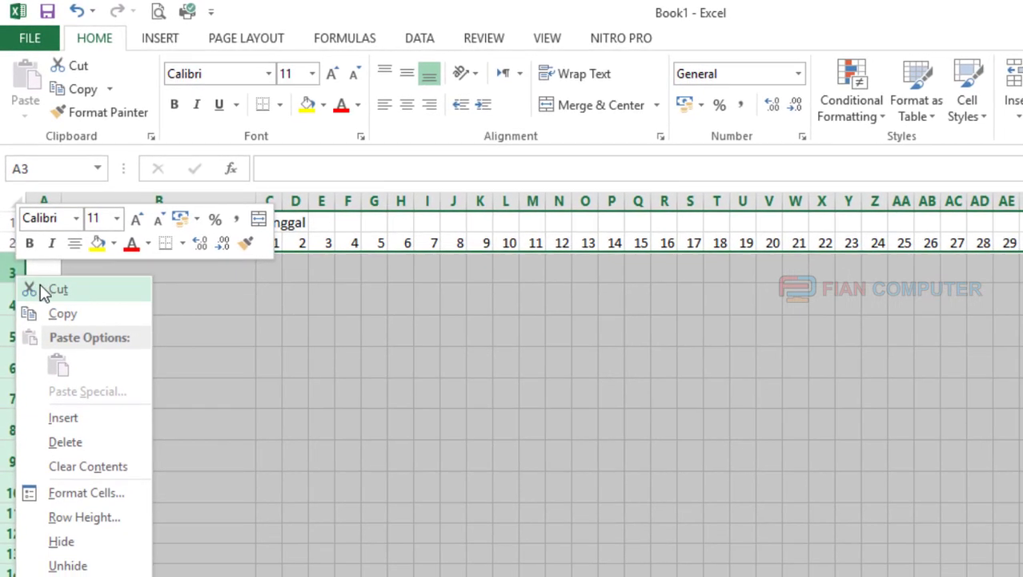
left_click(84, 518)
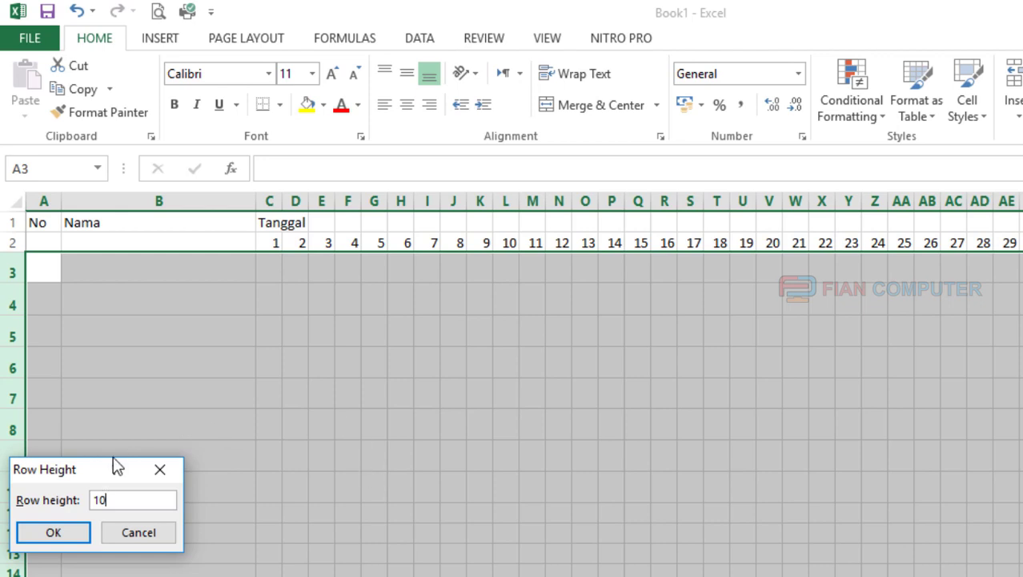
left_click(53, 536)
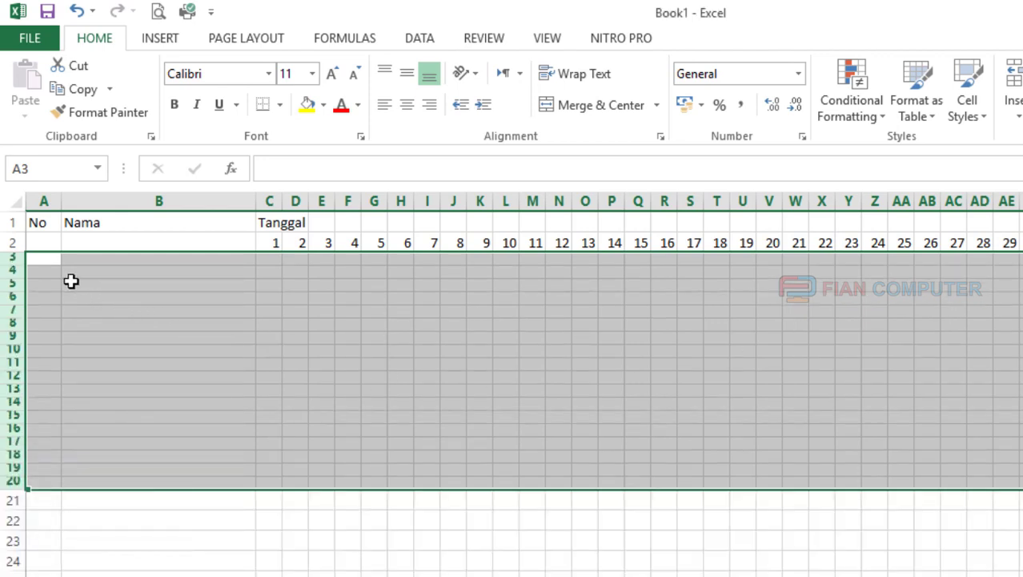
Step: Change rows 3–20 to a row height of 20
right_click(14, 259)
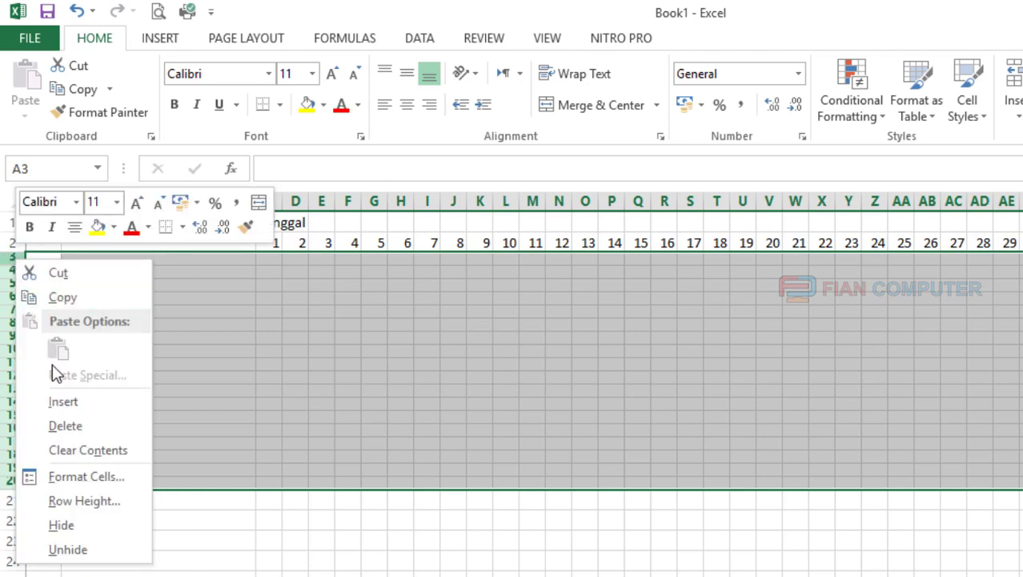
left_click(128, 509)
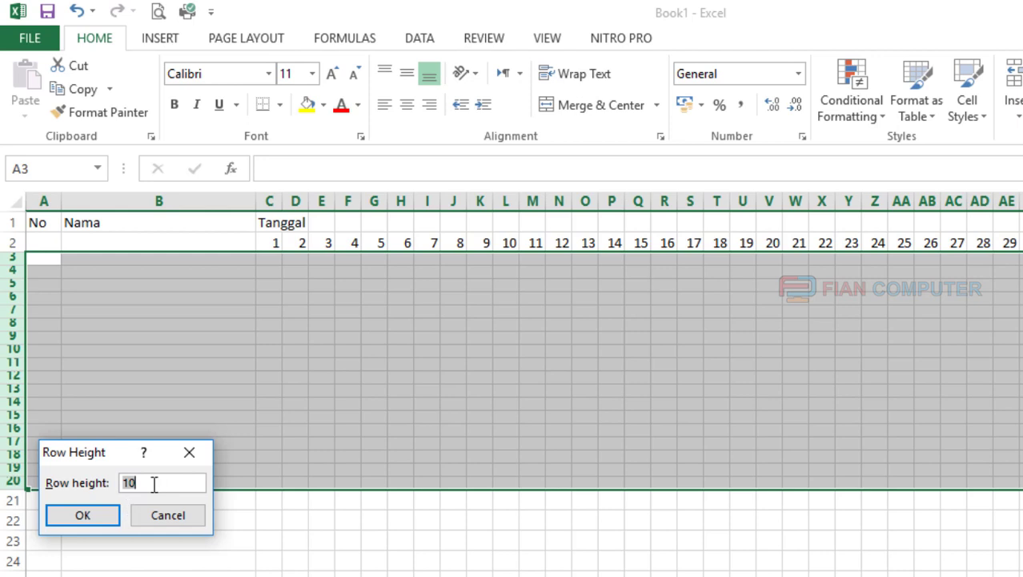
type("20")
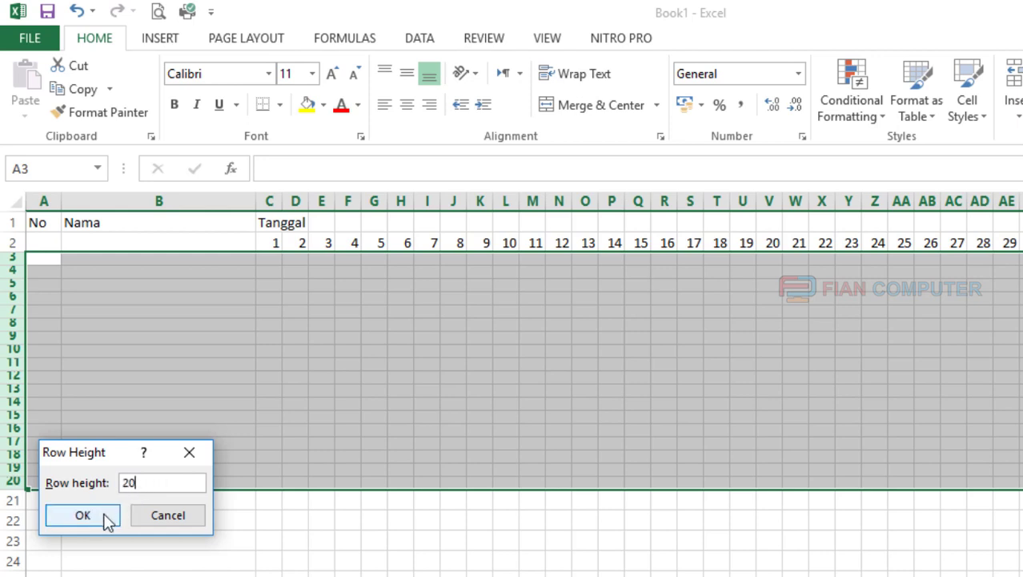
left_click(83, 515)
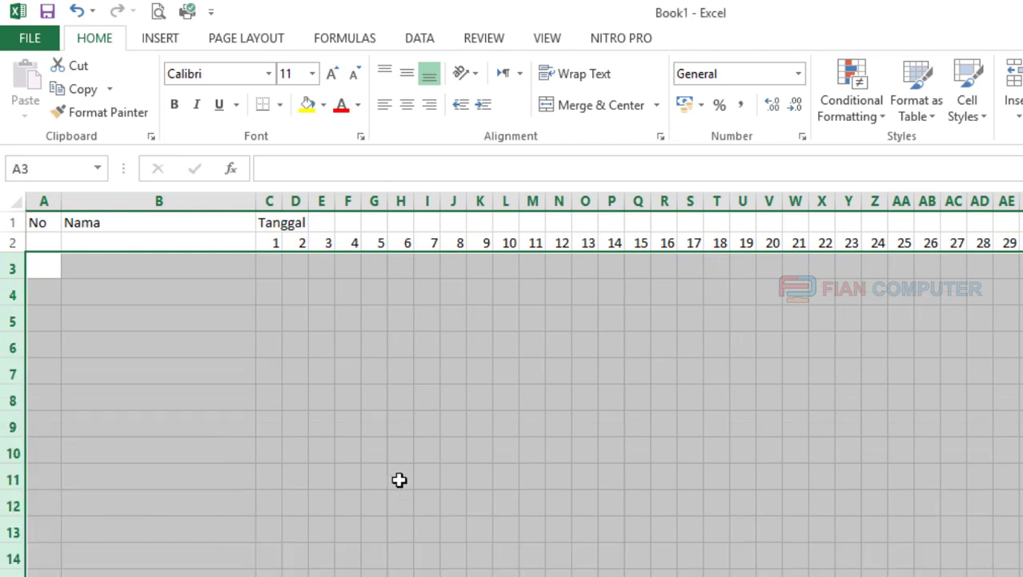
scroll(400, 479, "down", 2)
scroll(401, 479, "up", 2)
Step: Select the table from A1 across to column AF and apply All Borders
left_click(155, 422)
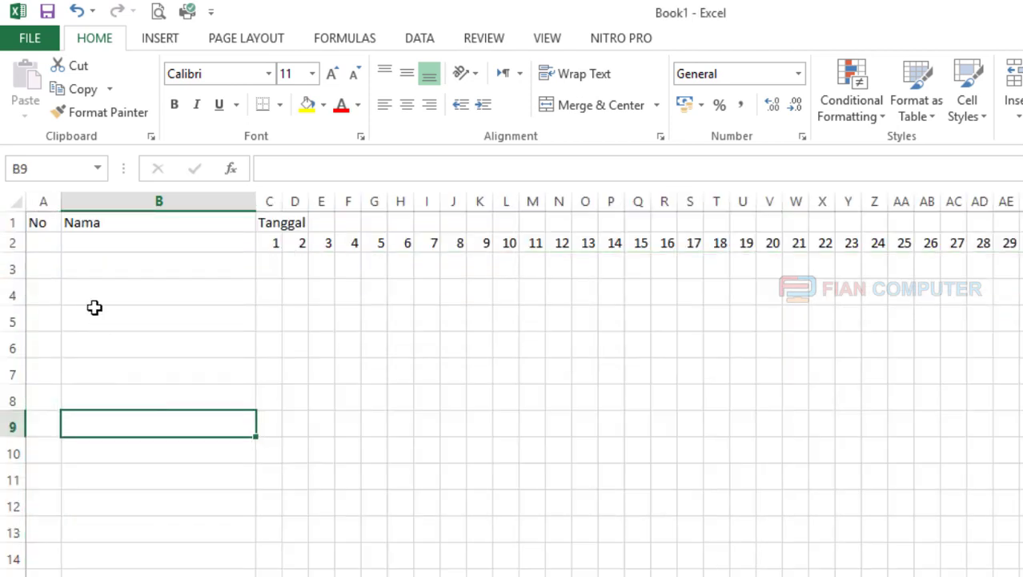
scroll(137, 434, "down", 2)
scroll(137, 434, "up", 2)
mouse_move(42, 222)
left_mouse_down()
mouse_move(520, 223)
mouse_move(970, 481)
mouse_move(970, 576)
left_mouse_up()
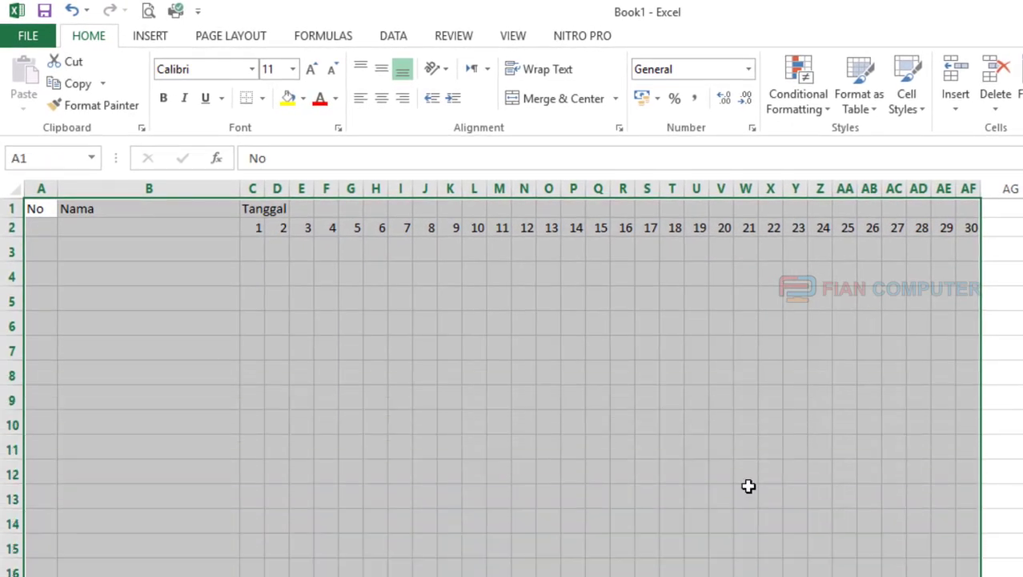
left_click(262, 97)
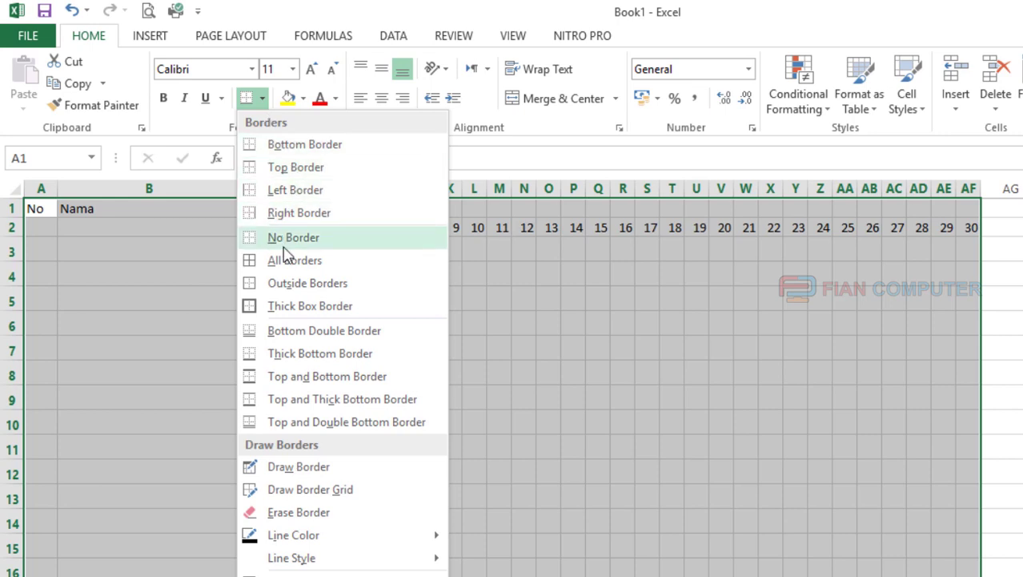
left_click(336, 267)
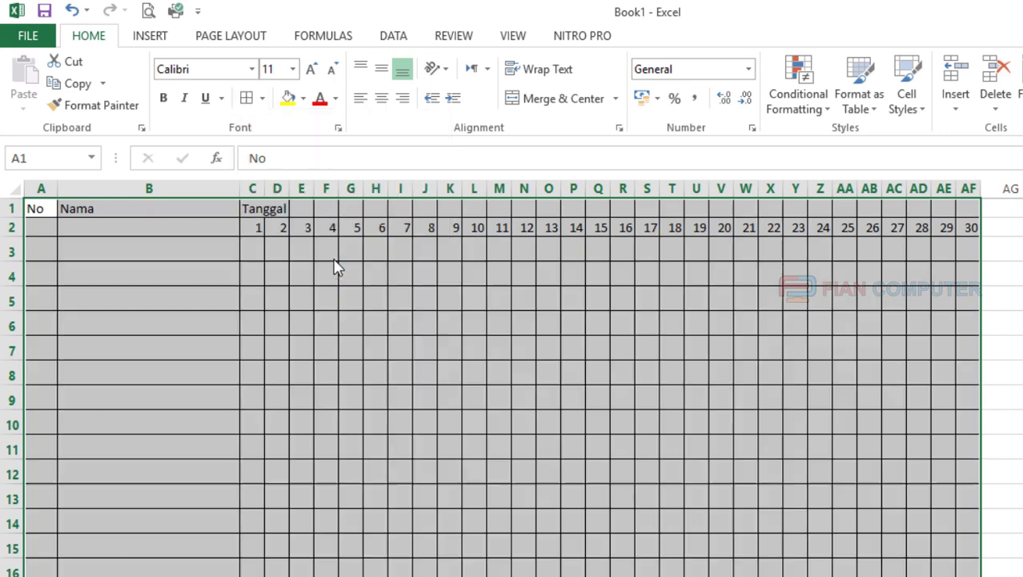
left_click(166, 309)
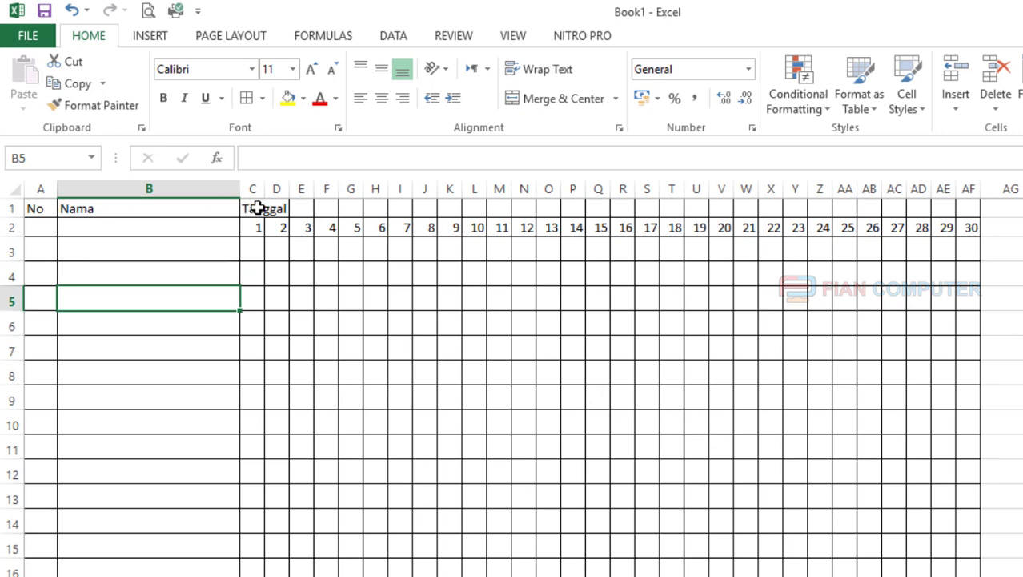
Step: Merge and centre Tanggal across C1:AF1, and merge Nama down B1:B2
left_click_drag(255, 208, 968, 208)
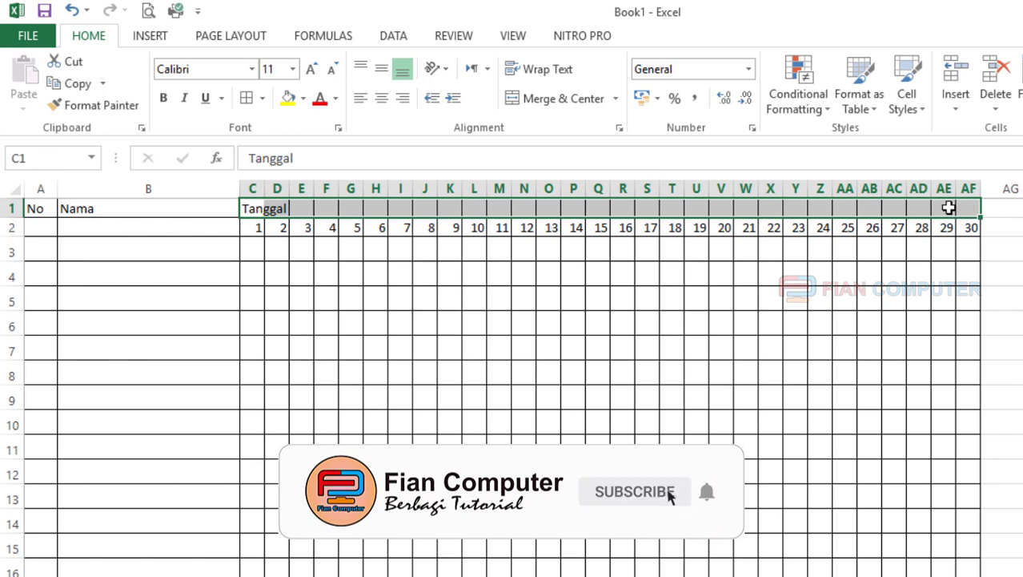
left_click(565, 98)
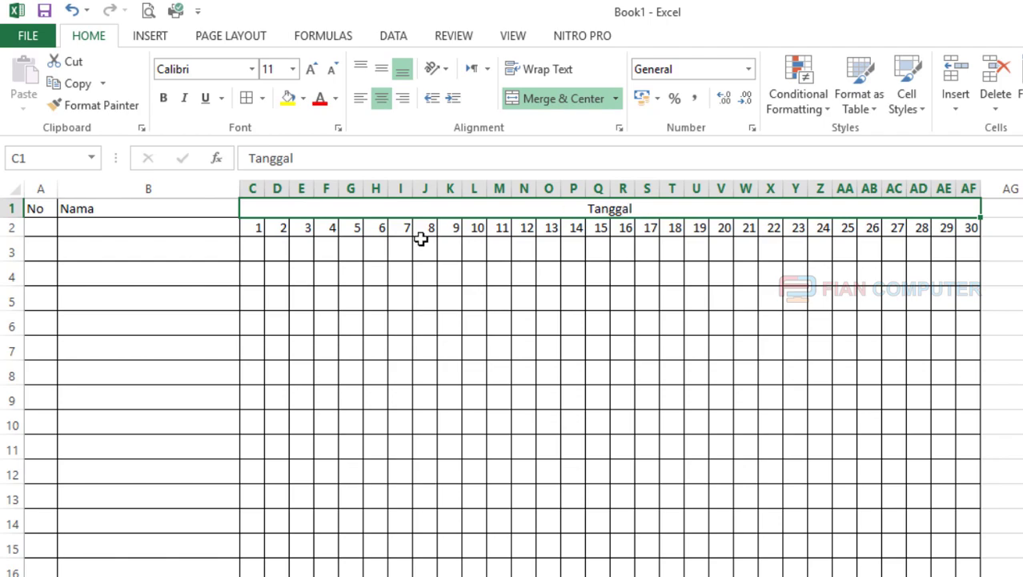
left_click(94, 210)
left_click_drag(93, 210, 96, 227)
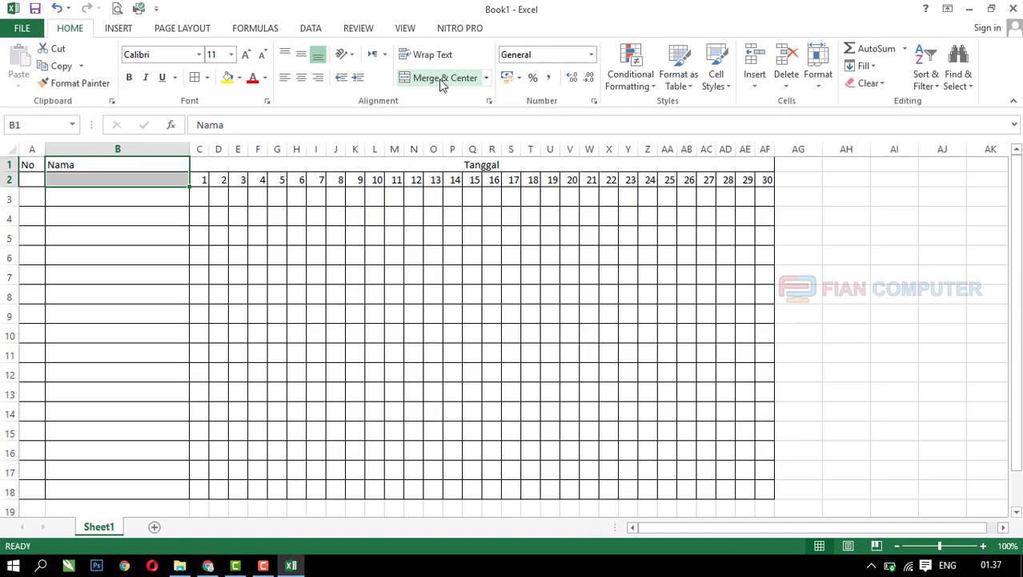
left_click(441, 80)
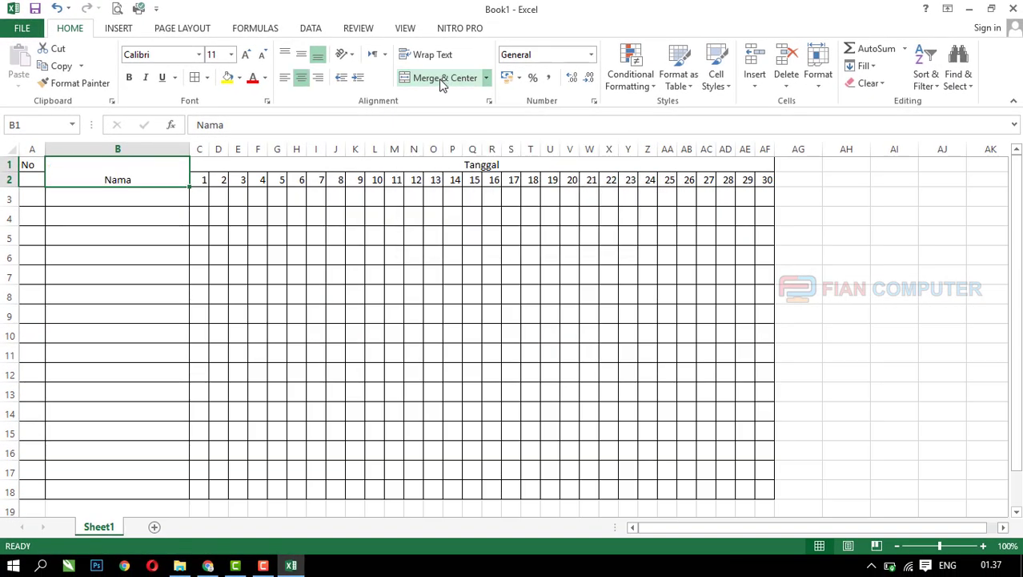
Step: Merge No down A1:A2, then middle-align the No and Nama headers vertically
left_click(28, 168)
mouse_move(28, 173)
left_mouse_down()
mouse_move(30, 184)
mouse_move(98, 172)
left_mouse_up()
left_click(426, 83)
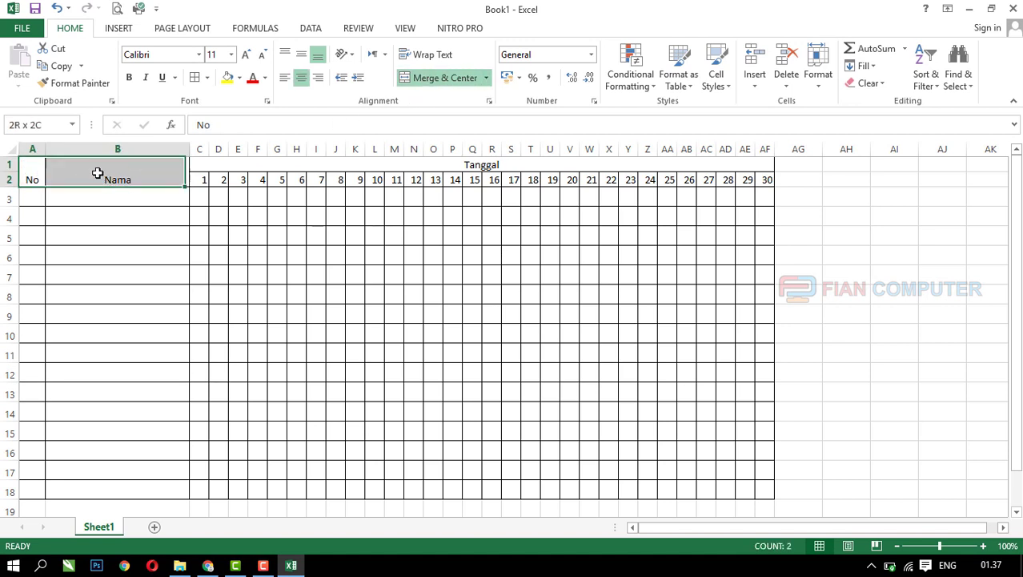
left_click(303, 60)
left_click(136, 239)
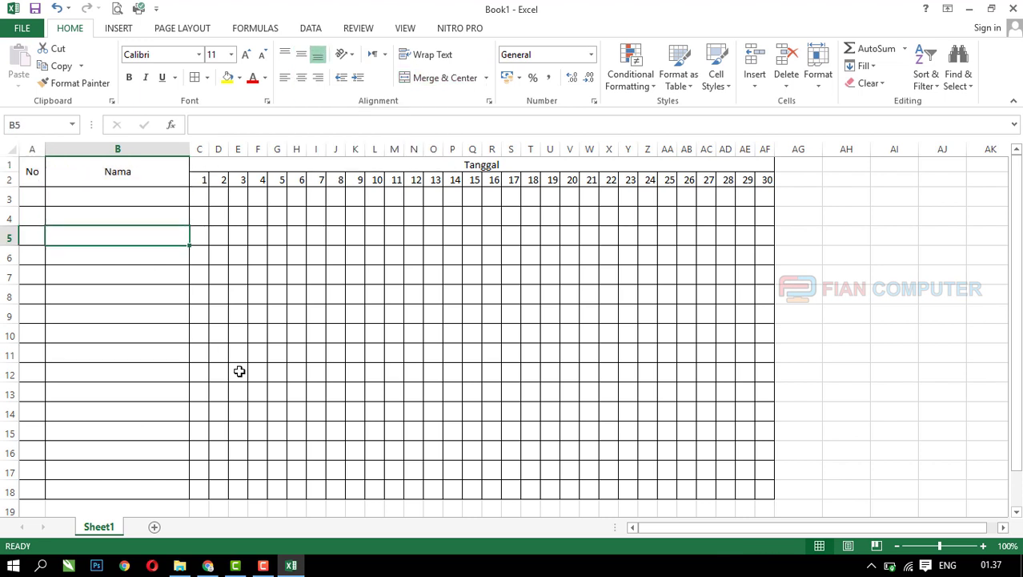